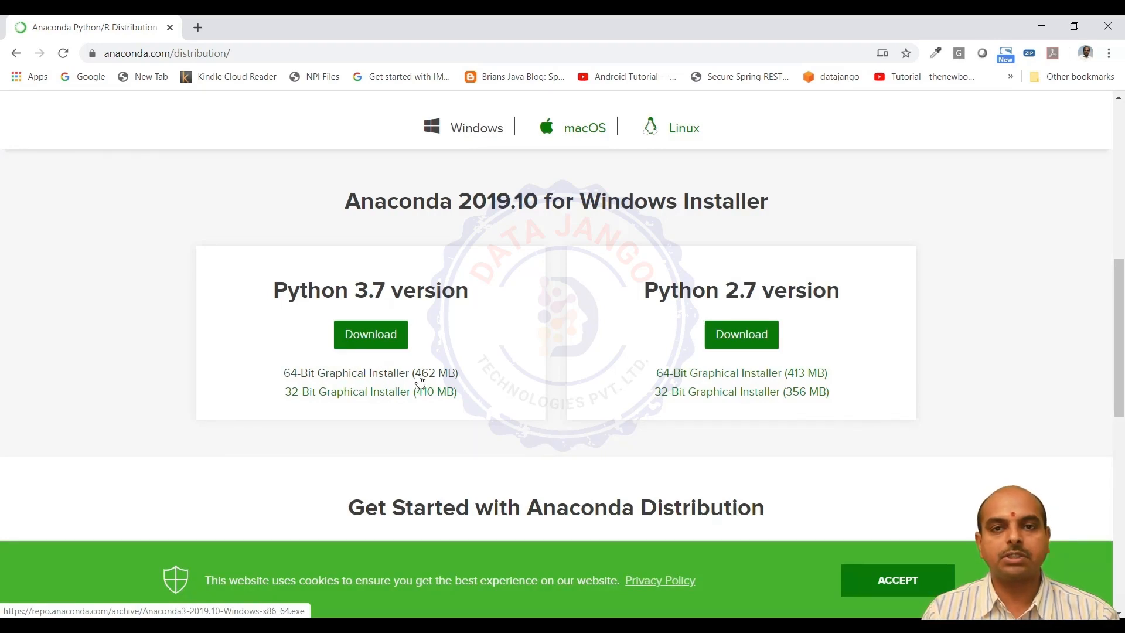
# Download the 64-bit graphical installer for the Python 3.7 version of Anaconda 2019.10 for Windows
pyautogui.click(372, 379)
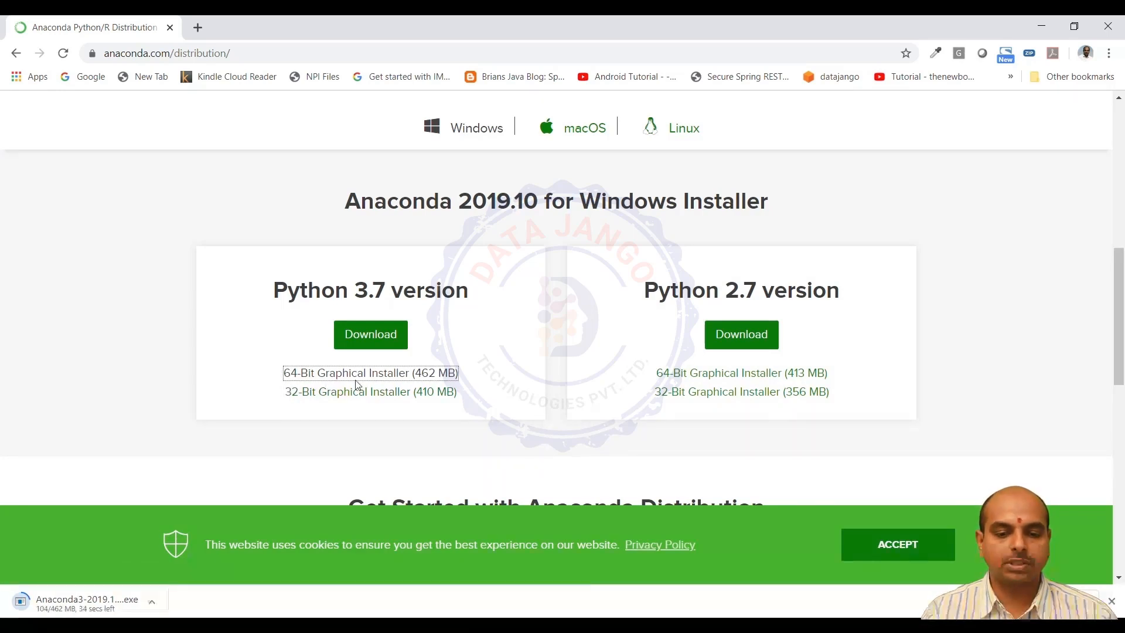
pyautogui.click(398, 379)
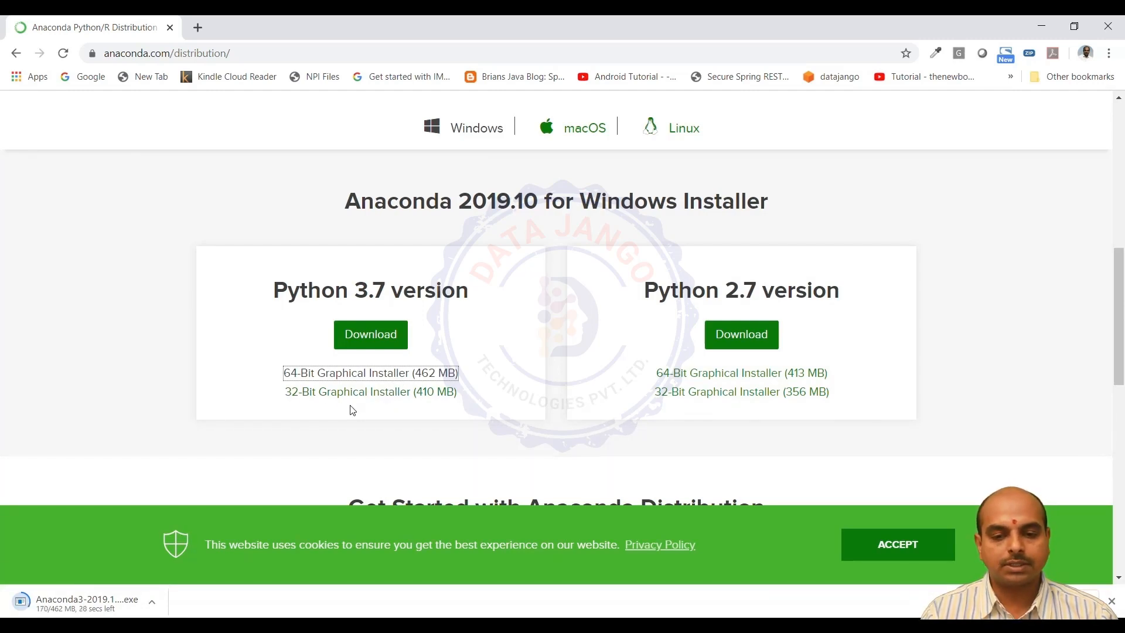
# Compare the Python 3.7 and Python 2.7 versions offered for the Anaconda 2019.10 Windows installer
pyautogui.moveTo(274, 292); pyautogui.dragTo(468, 286)
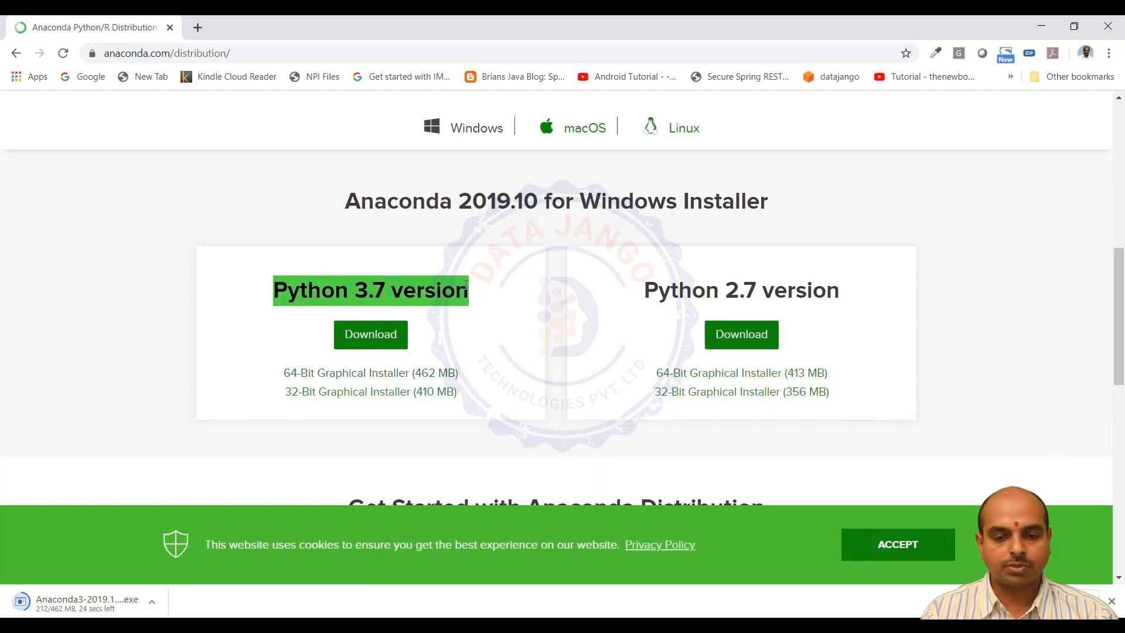
pyautogui.click(535, 299)
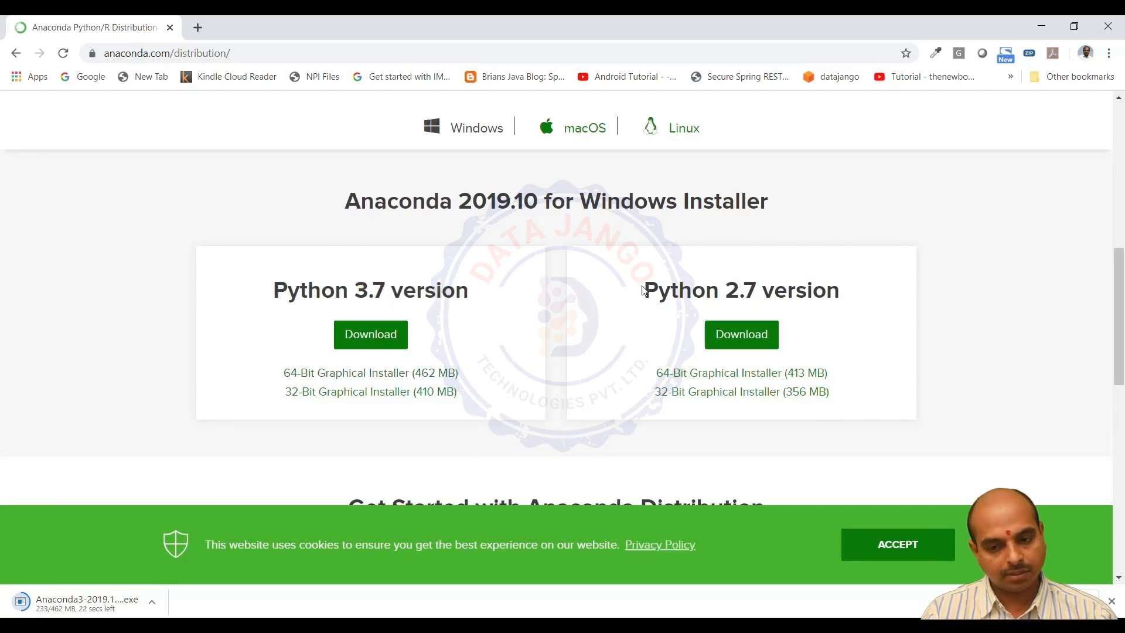
pyautogui.moveTo(646, 289); pyautogui.dragTo(845, 292)
pyautogui.click(844, 292)
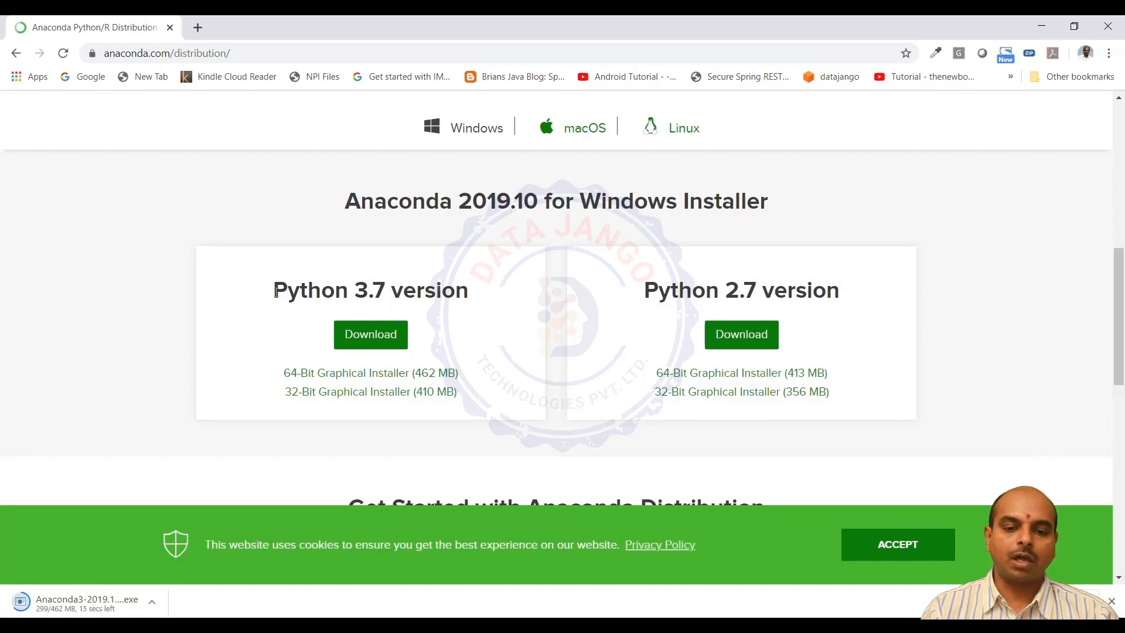
pyautogui.moveTo(275, 292); pyautogui.dragTo(470, 294)
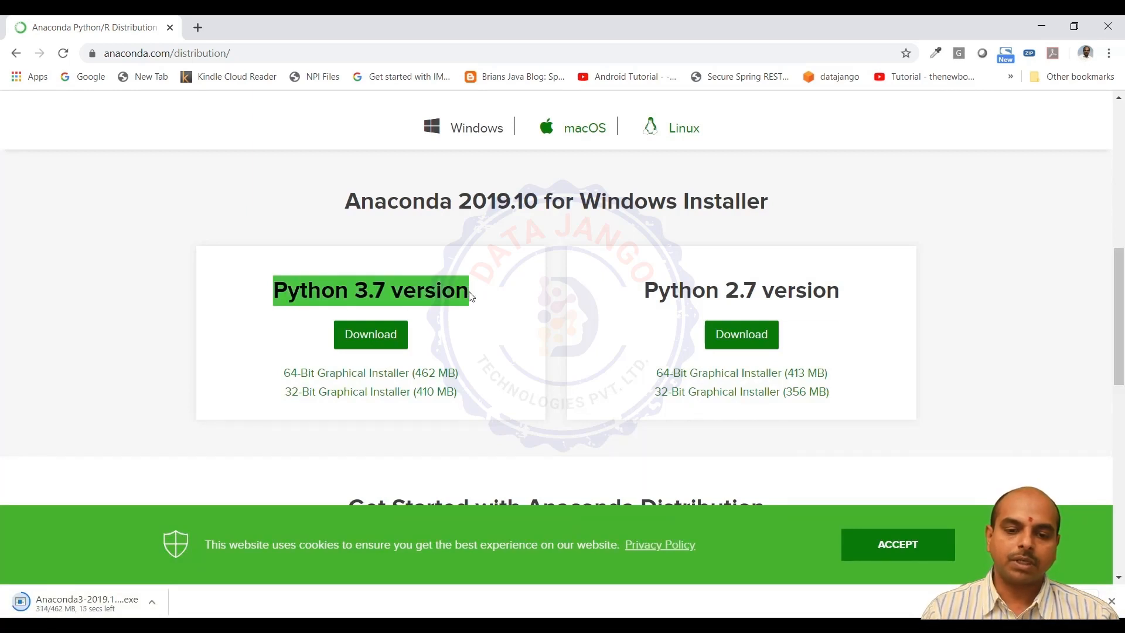
pyautogui.click(468, 292)
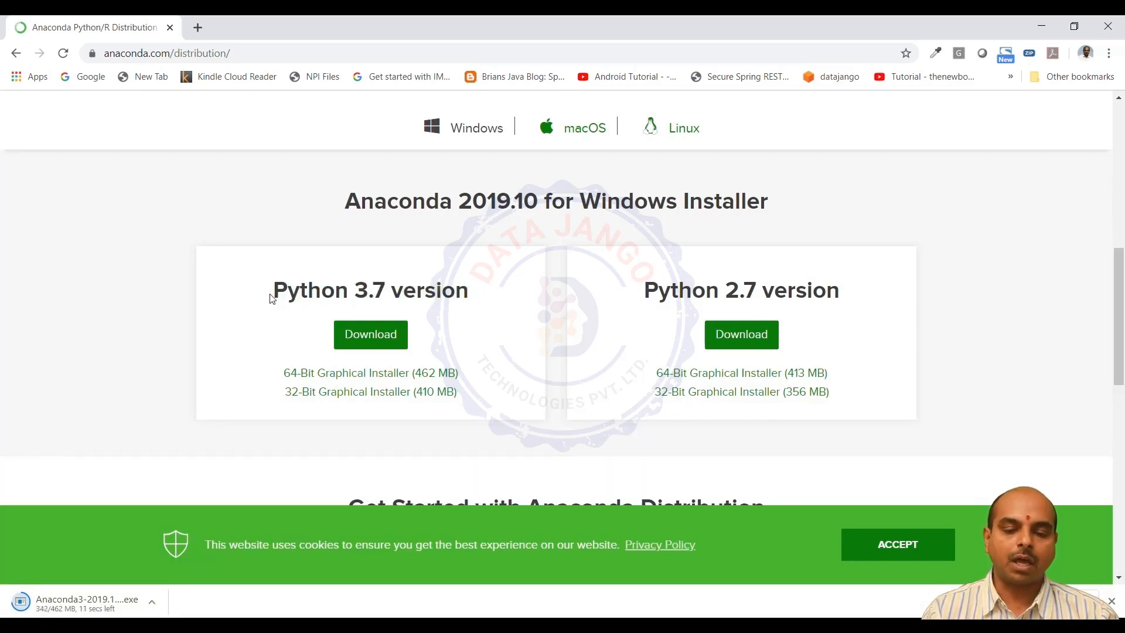
pyautogui.moveTo(275, 293); pyautogui.dragTo(464, 287)
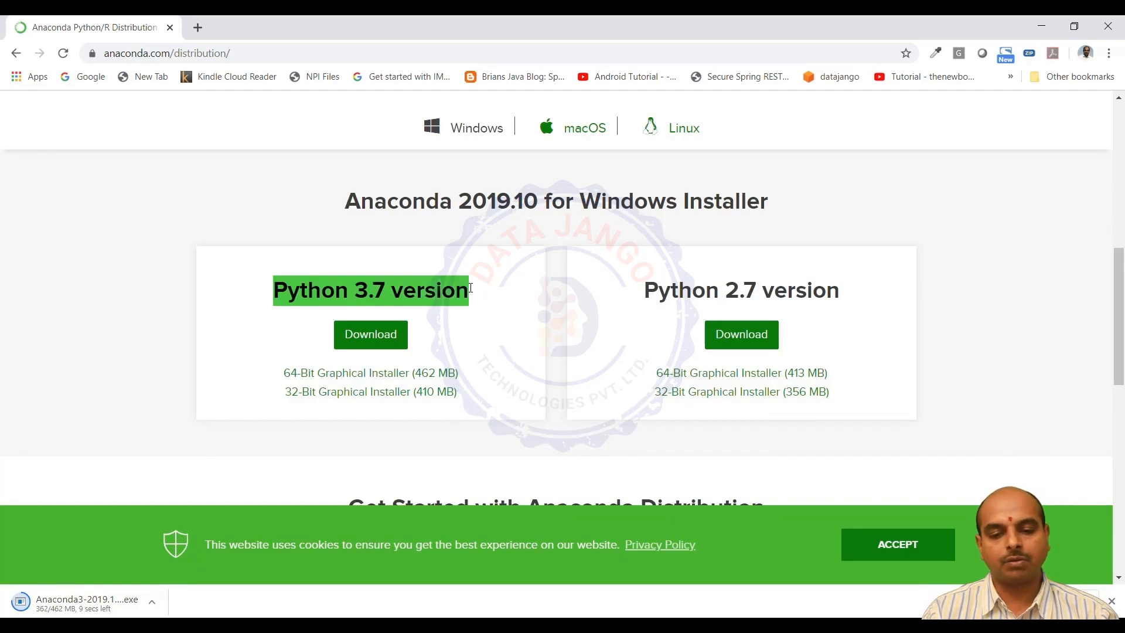
pyautogui.click(476, 294)
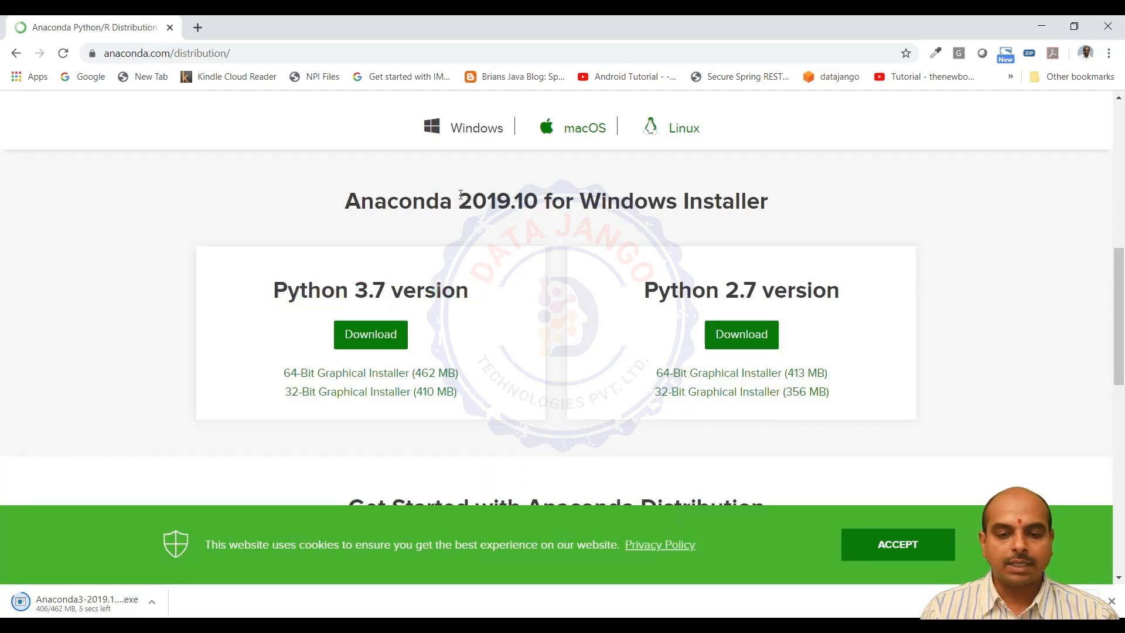
pyautogui.moveTo(273, 292); pyautogui.dragTo(478, 299)
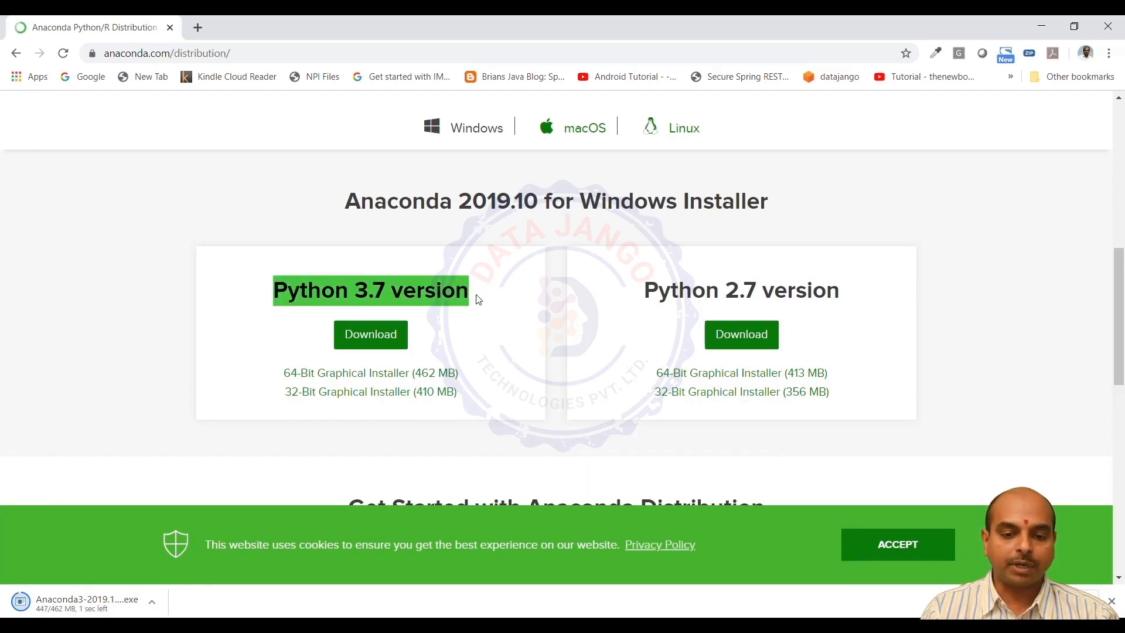
pyautogui.click(478, 299)
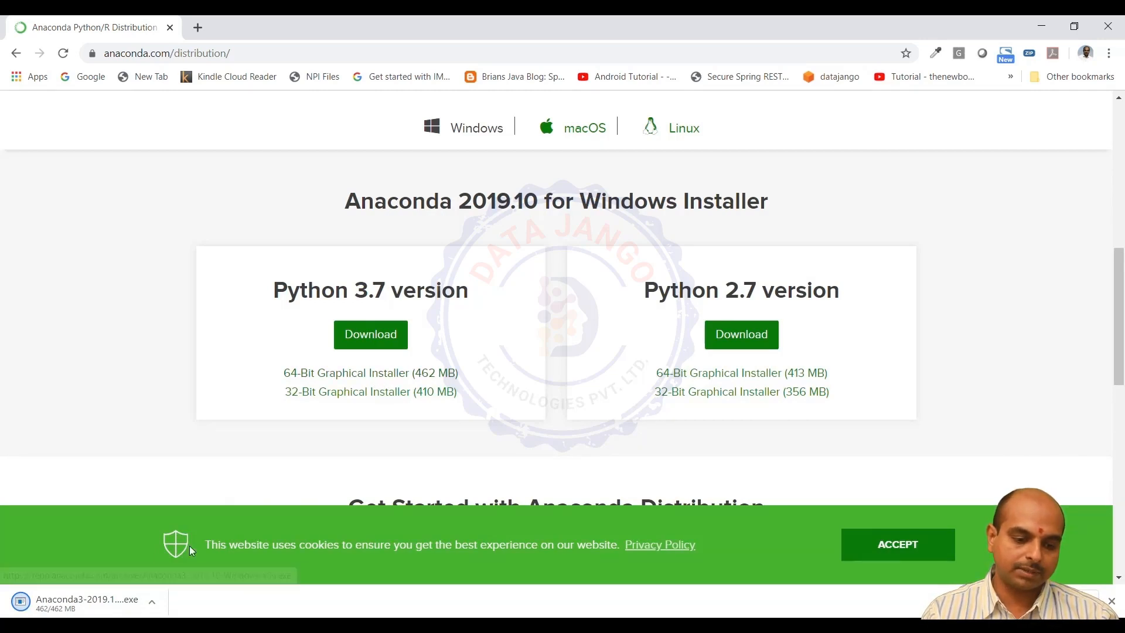
# Switch to File Explorer and launch Anaconda3-2019.10-Windows-x86_64.exe from the Downloads folder
pyautogui.click(63, 608)
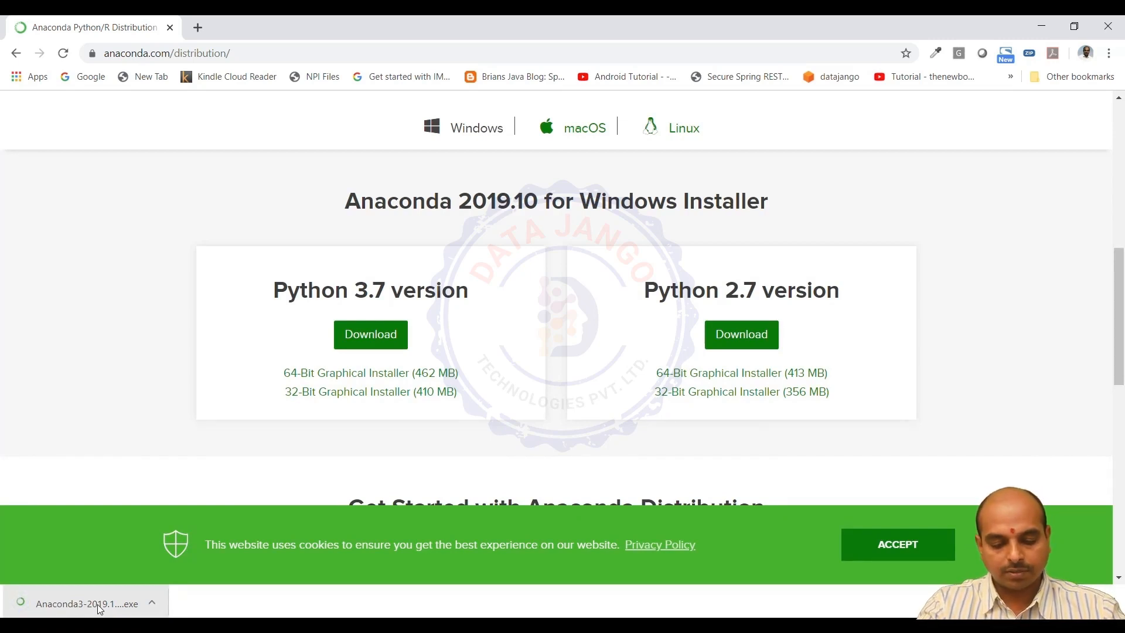
pyautogui.press('super+e')
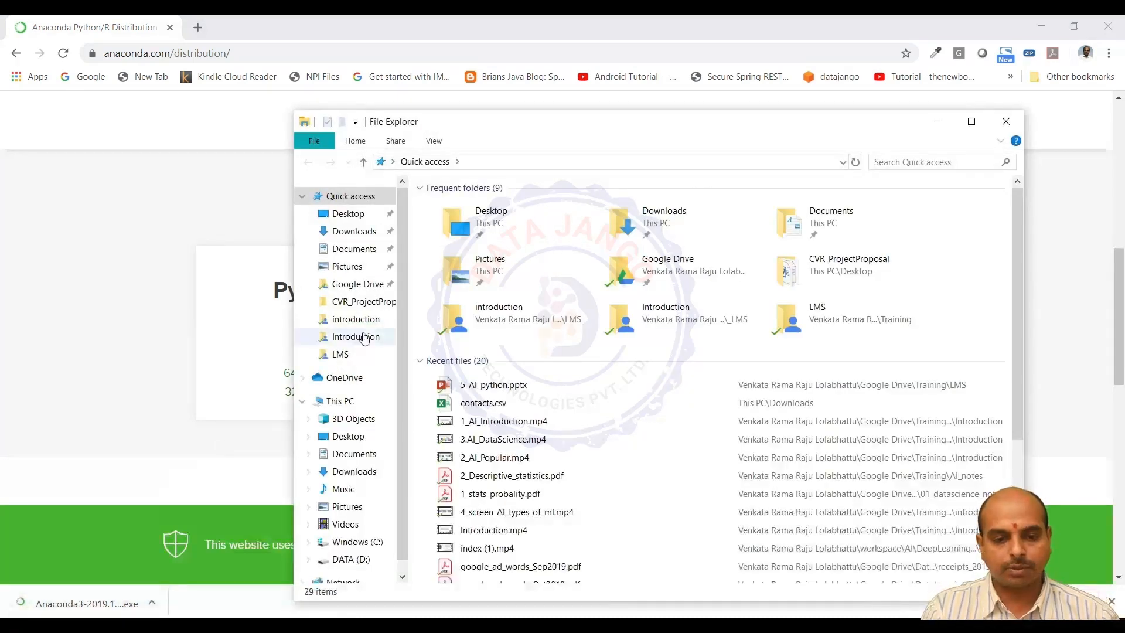
pyautogui.click(377, 232)
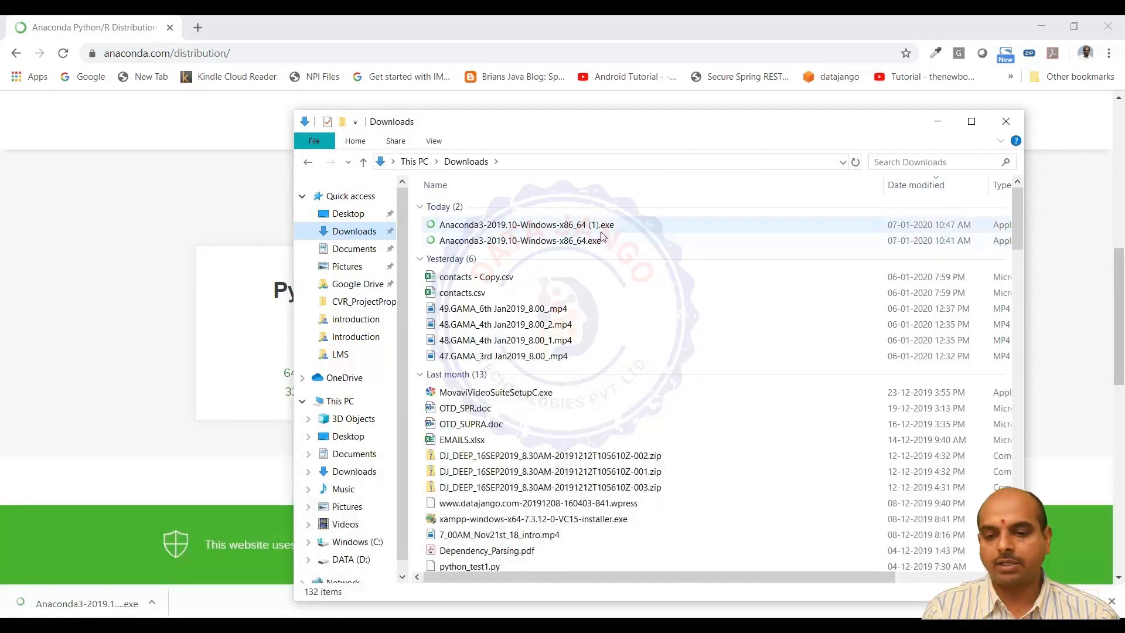
pyautogui.doubleClick(540, 241)
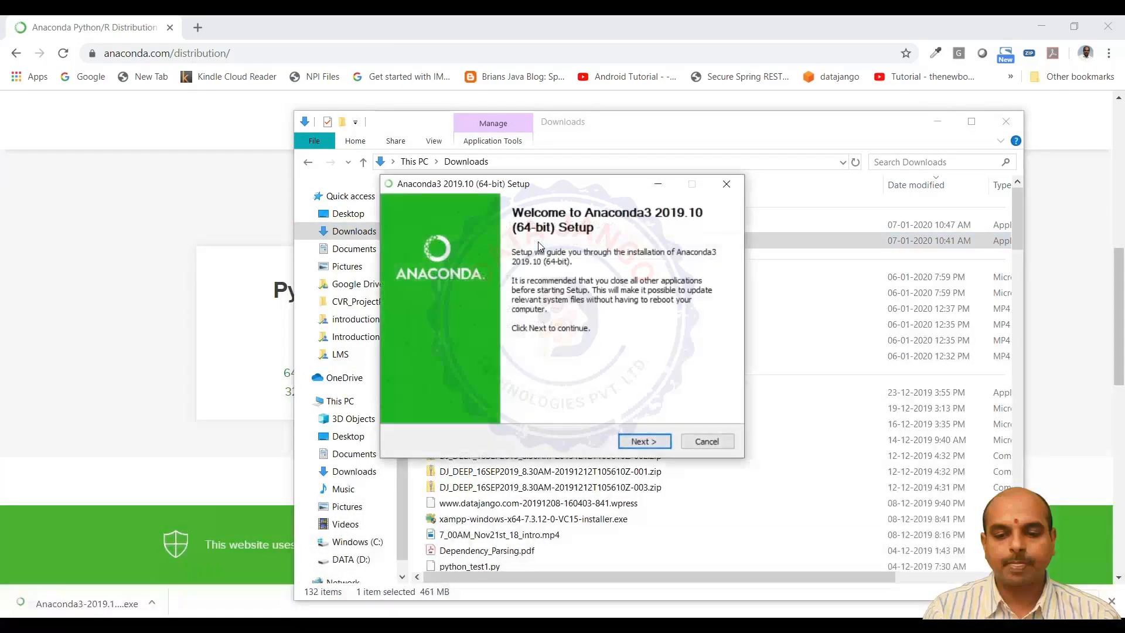
# Start the Anaconda setup, accept the license agreement and choose installation for Just Me
pyautogui.click(642, 438)
pyautogui.click(644, 441)
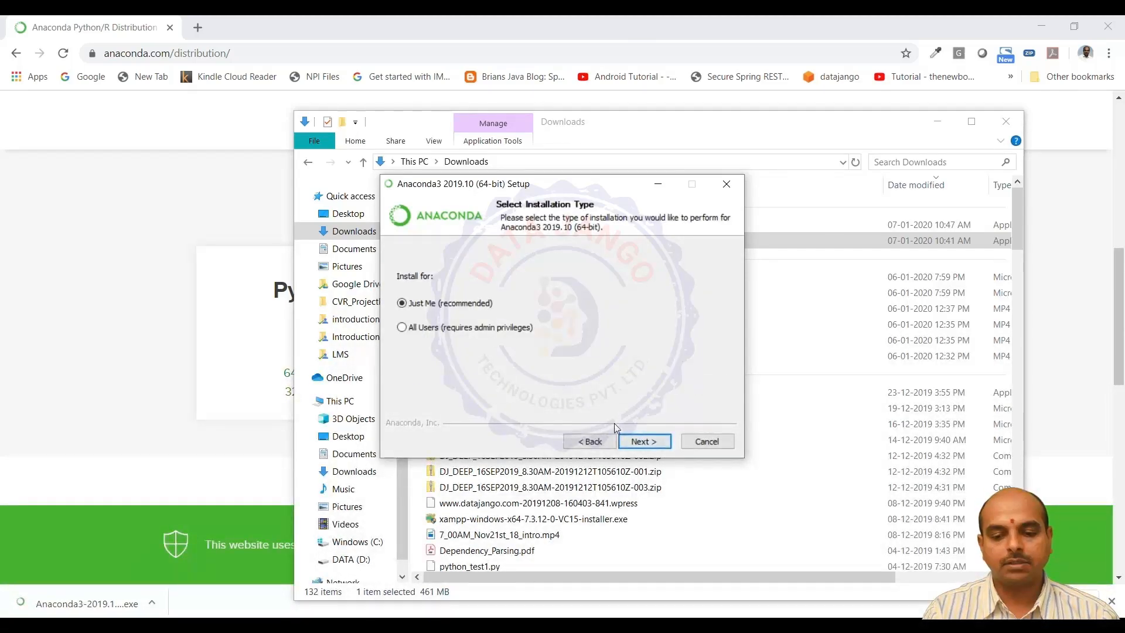
pyautogui.click(639, 441)
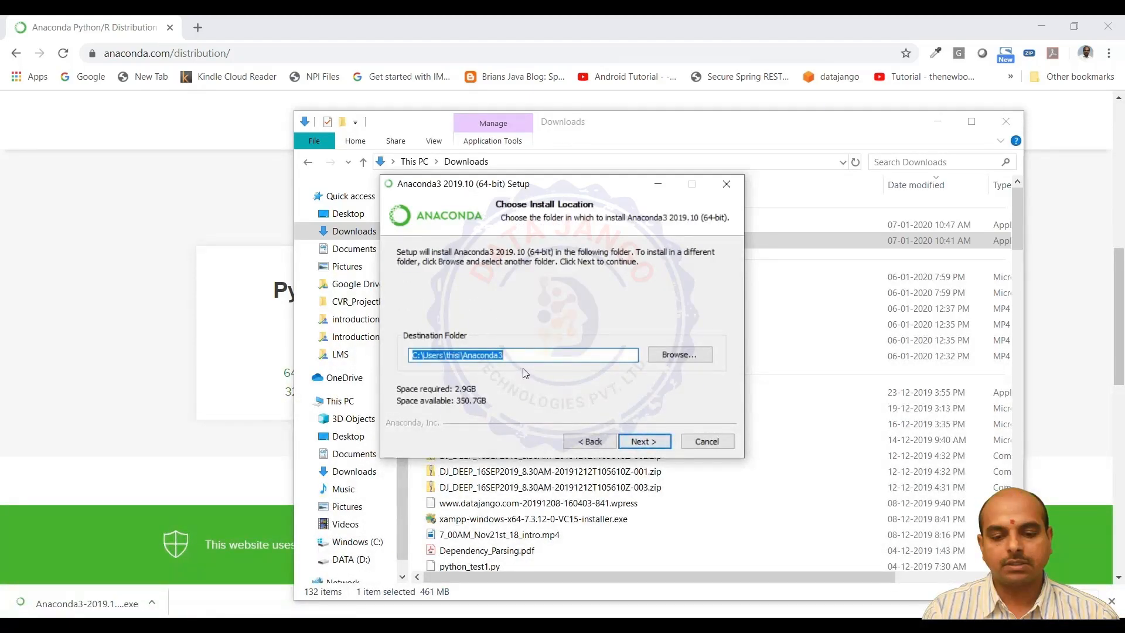
# Rename the final folder in the installation destination path to Anaconda3_1 and proceed to the advanced options
pyautogui.click(515, 354)
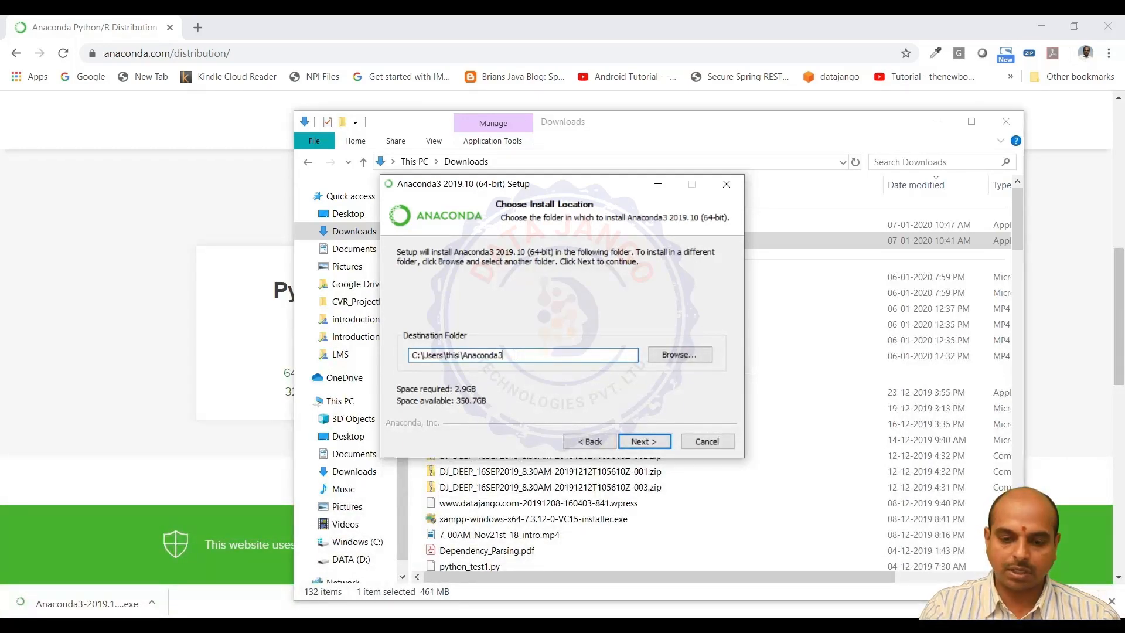
pyautogui.moveTo(504, 355); pyautogui.dragTo(437, 355)
pyautogui.click(464, 356)
pyautogui.click(468, 356)
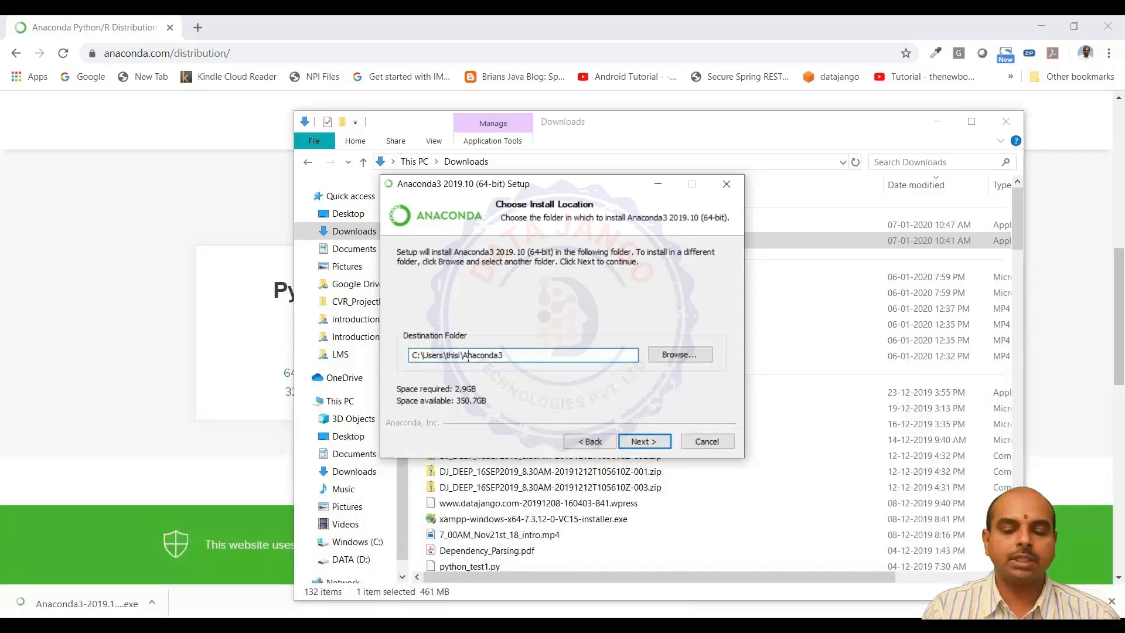
pyautogui.moveTo(463, 355); pyautogui.dragTo(507, 356)
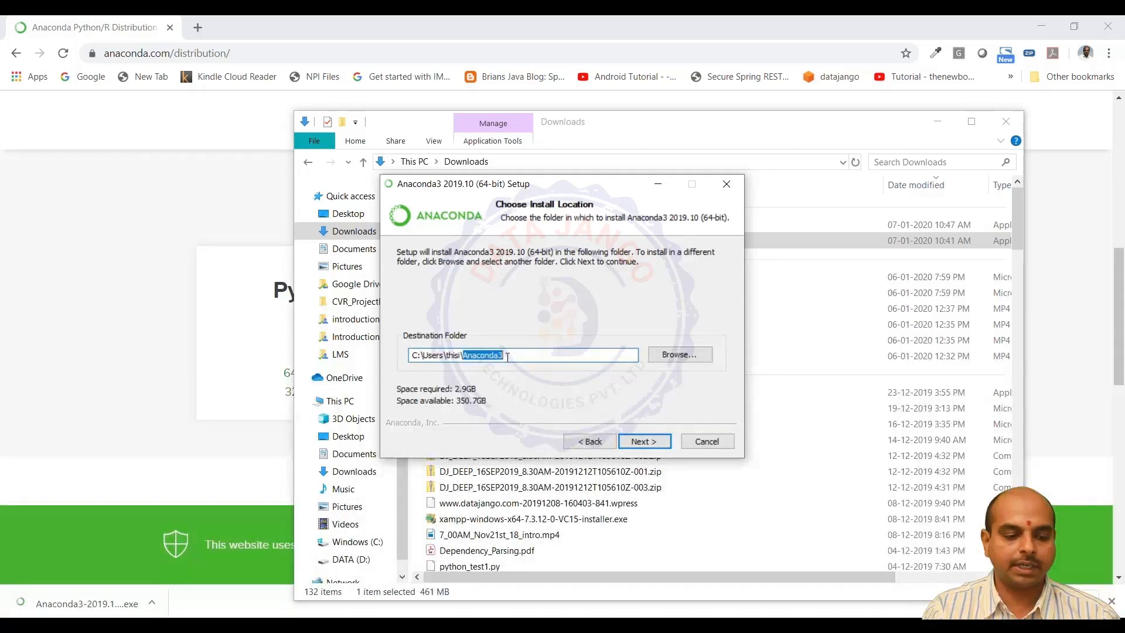
pyautogui.click(517, 356)
pyautogui.write('_1')
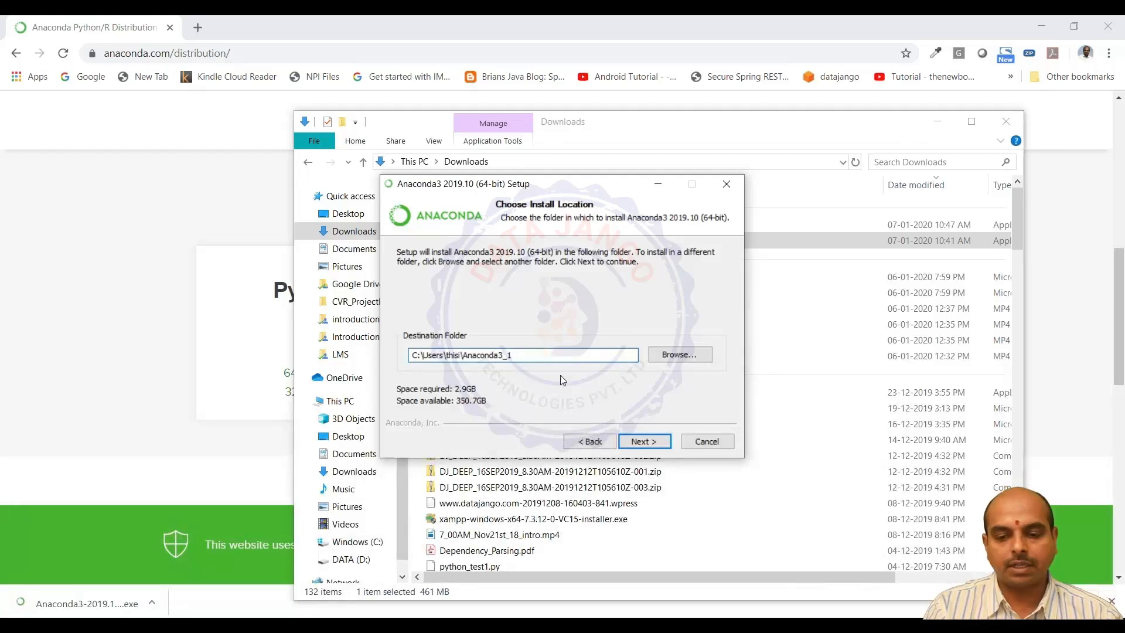
pyautogui.click(642, 443)
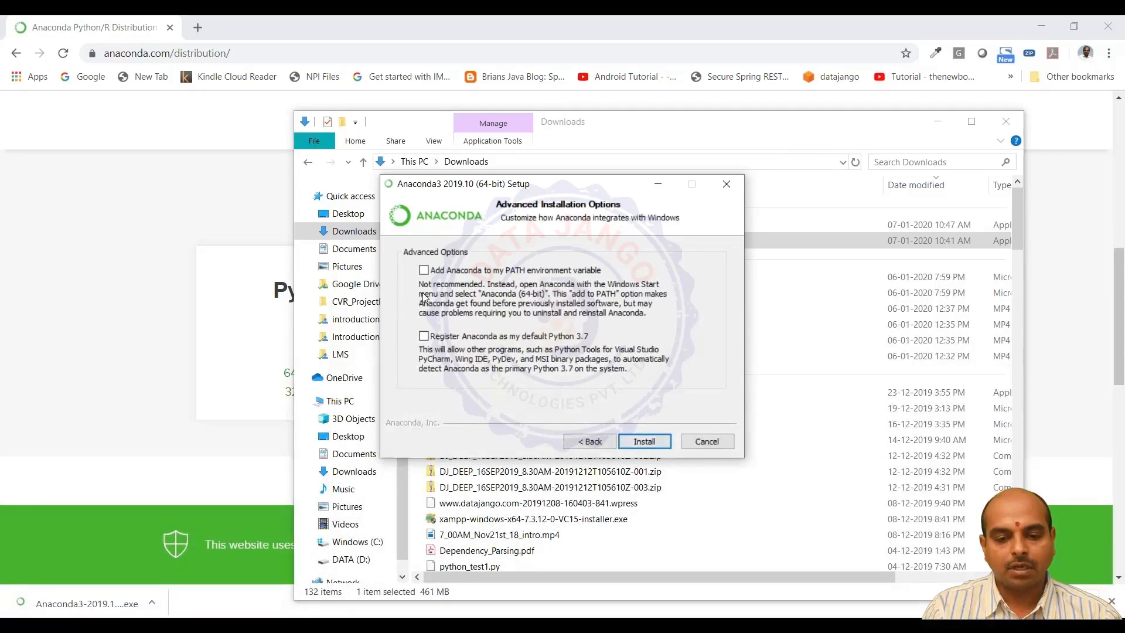
# Enable adding Anaconda to the PATH environment variable and try to register it as the default Python 3.7, cancelling the registration
pyautogui.click(424, 271)
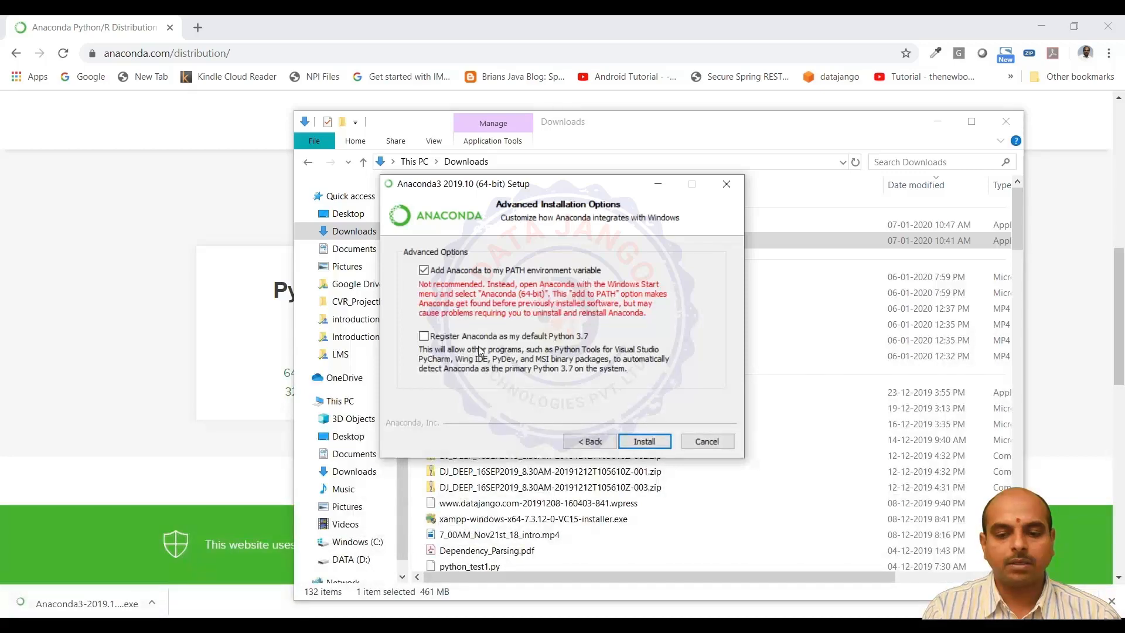
pyautogui.click(423, 336)
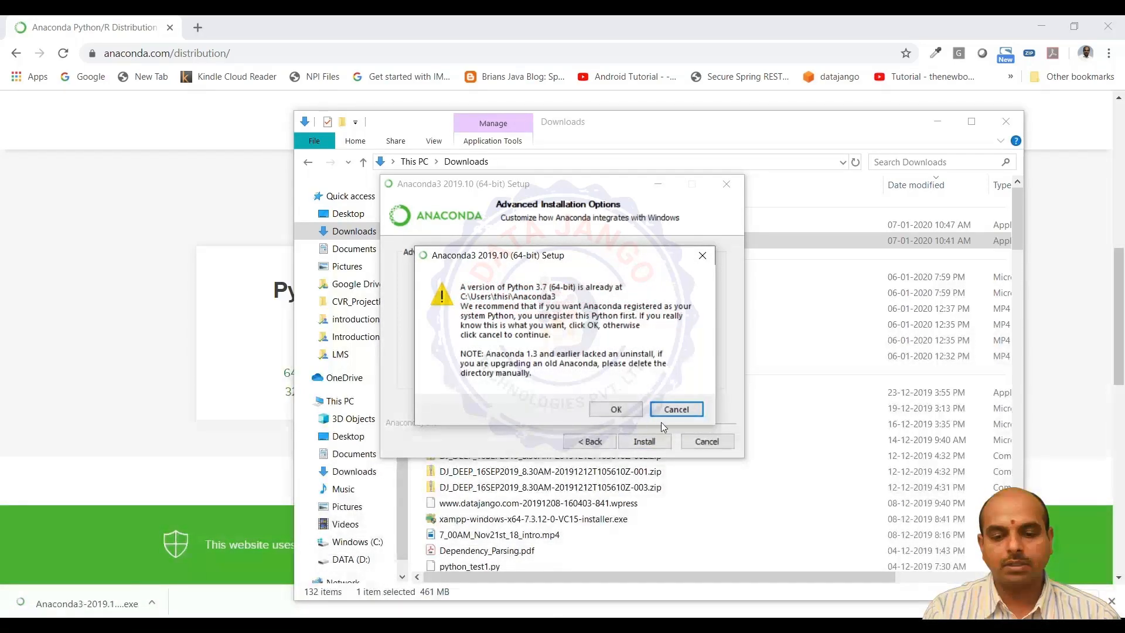
pyautogui.click(675, 410)
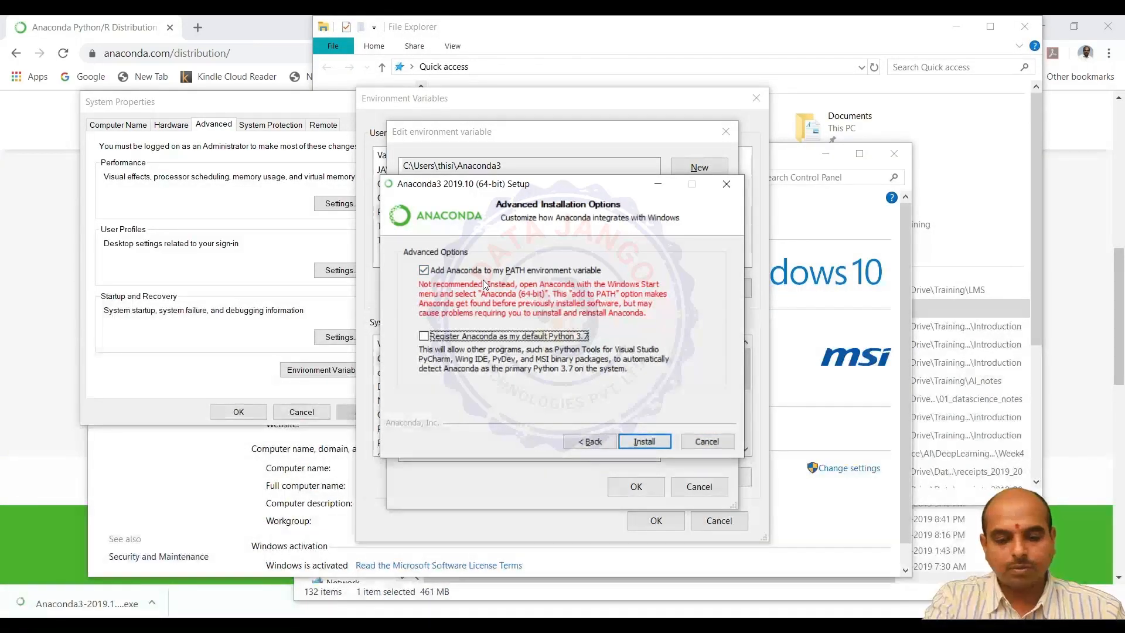
# Switch to a Command Prompt through cmd and start the Python interpreter with the python command
pyautogui.press('super+r')
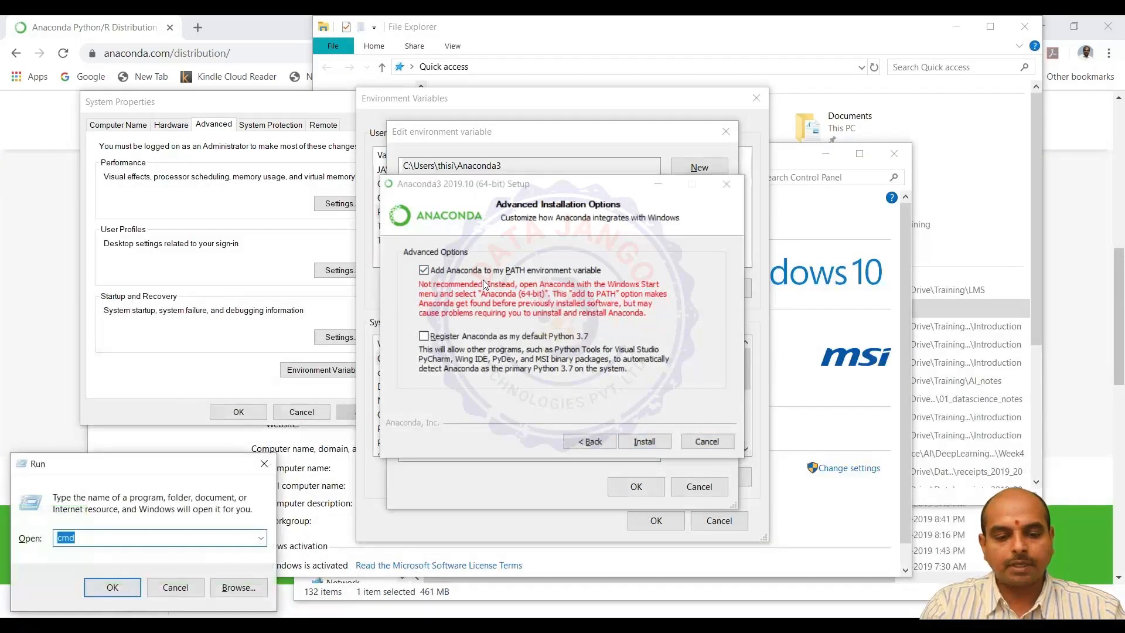
pyautogui.click(119, 587)
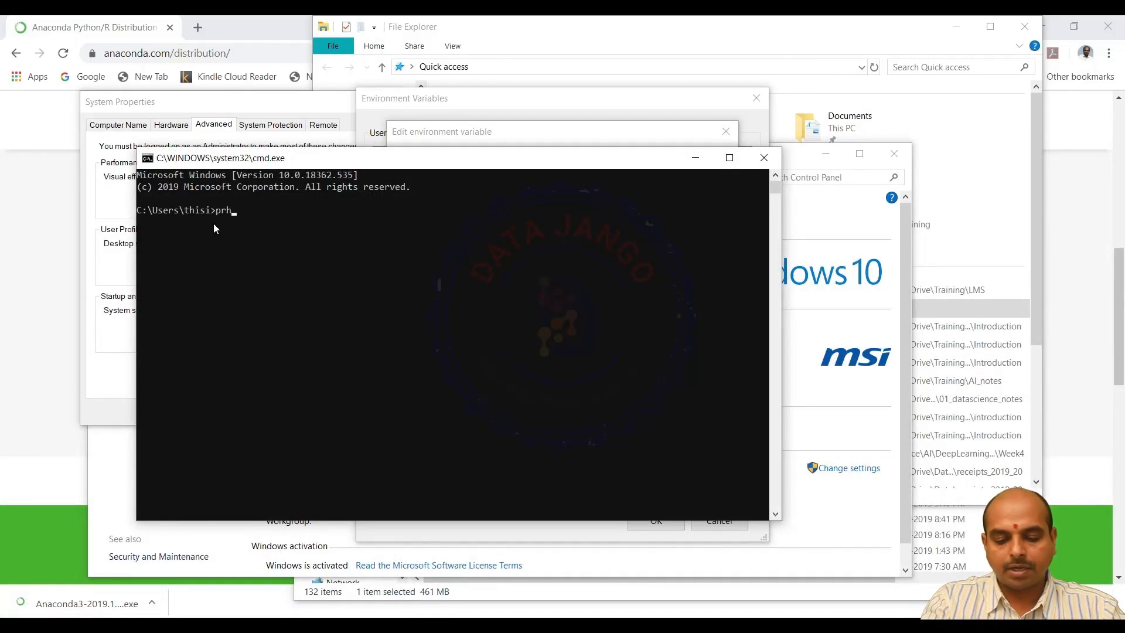
pyautogui.write('python')
pyautogui.press('Return')
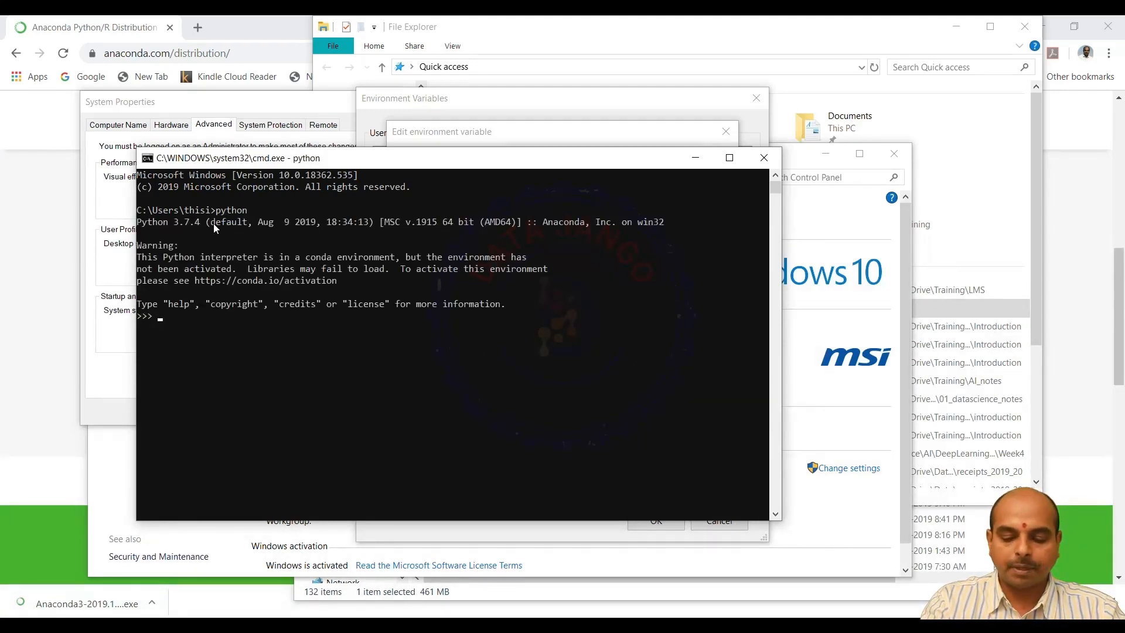
# Run print("Hello World") in the Python interpreter
pyautogui.write('print(')
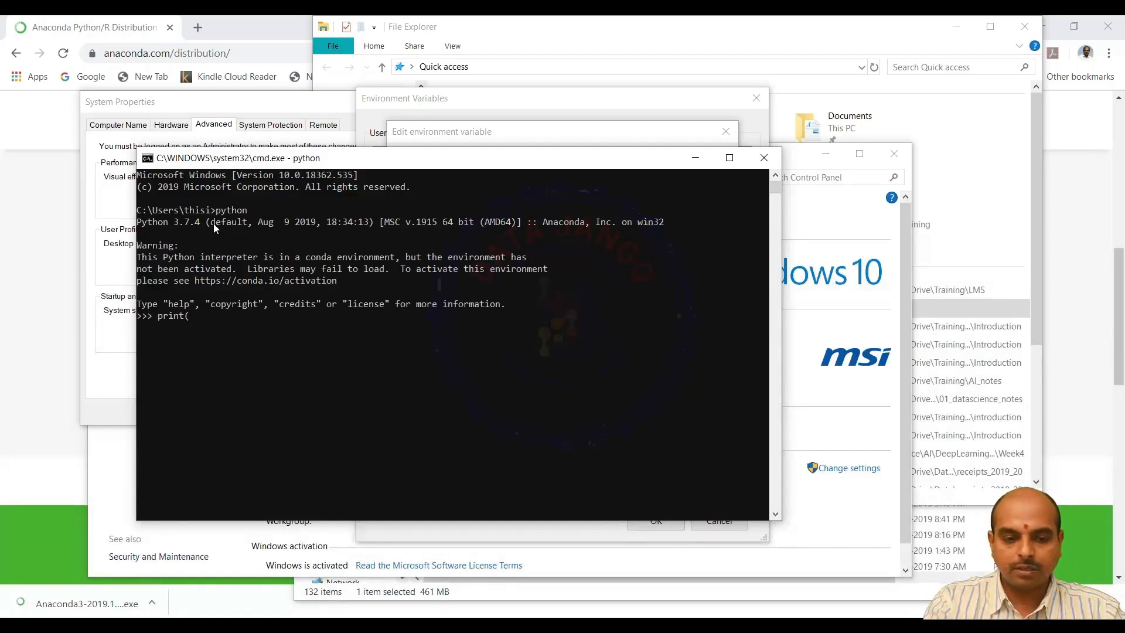
pyautogui.write('"Hello Workd')
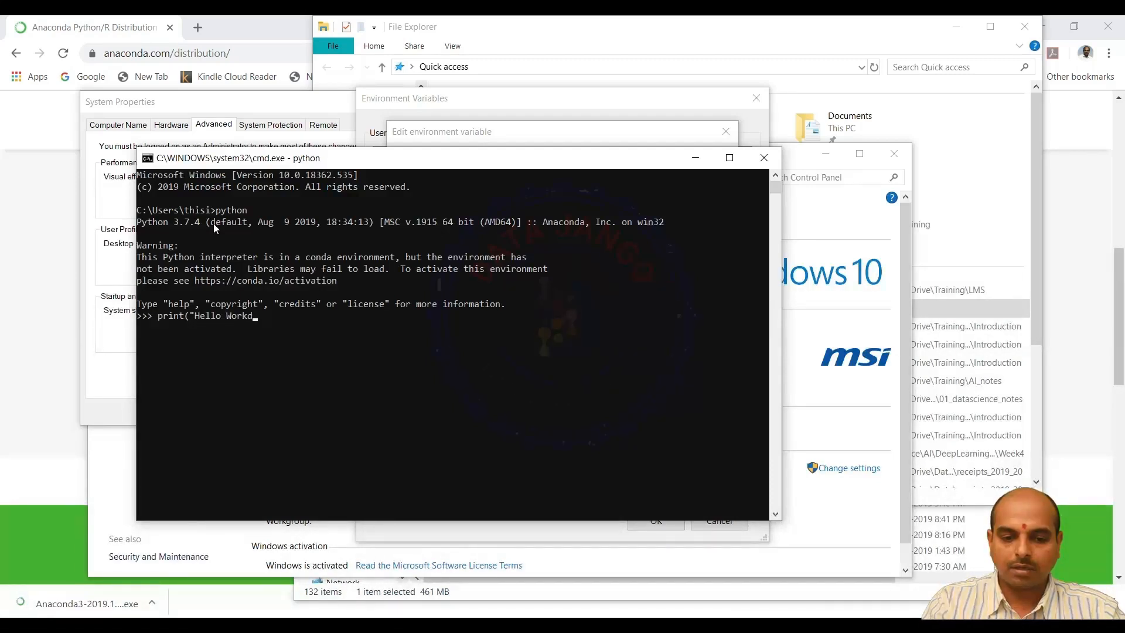
pyautogui.press('BackSpace')
pyautogui.write('ld")')
pyautogui.press('Return')
# Leave the Python interpreter by running exit()
pyautogui.write('exit')
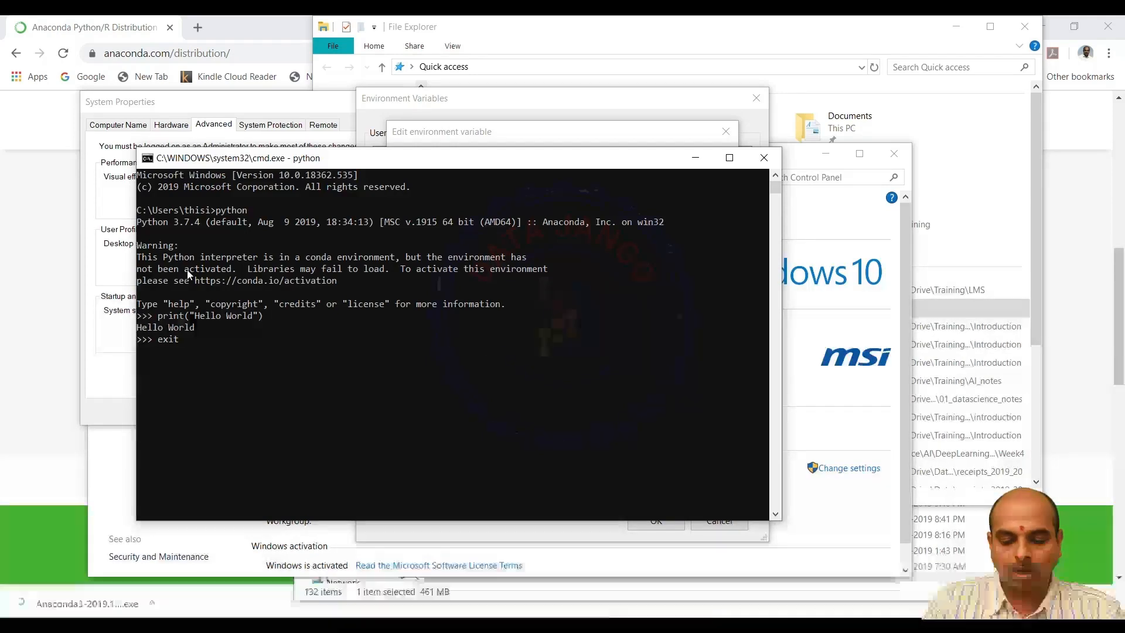
pyautogui.write('()')
pyautogui.press('Return')
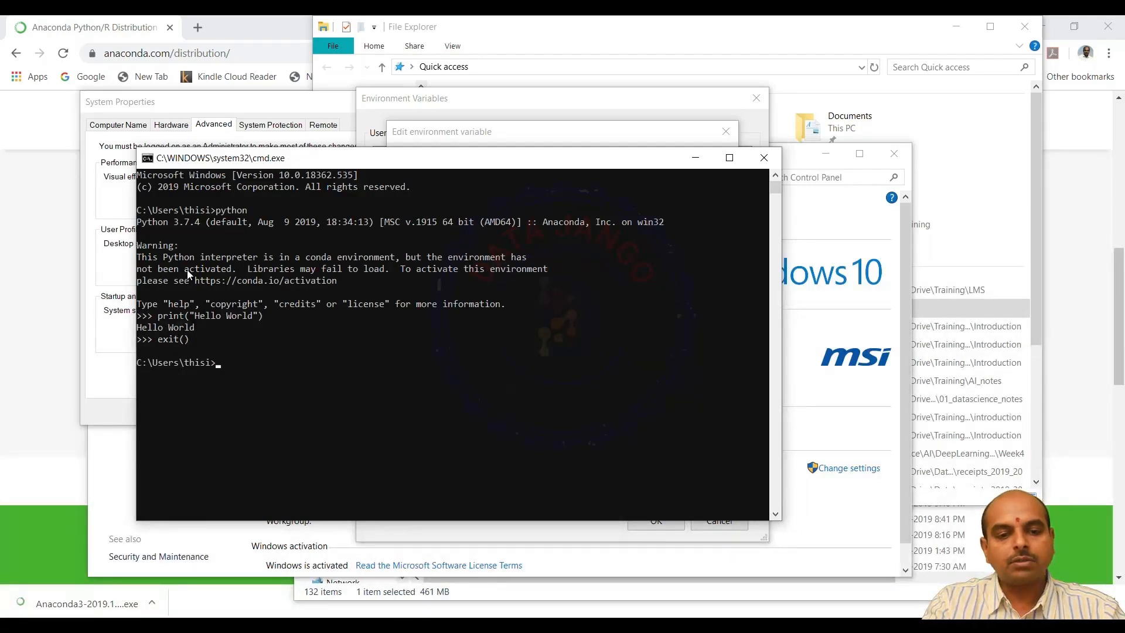
# Move up two directories to C:\ with cd .. and start the Python interpreter from there
pyautogui.write('cd ..')
pyautogui.press('Return')
pyautogui.write('cd ..')
pyautogui.press('Return')
pyautogui.write('pu')
pyautogui.press('BackSpace')
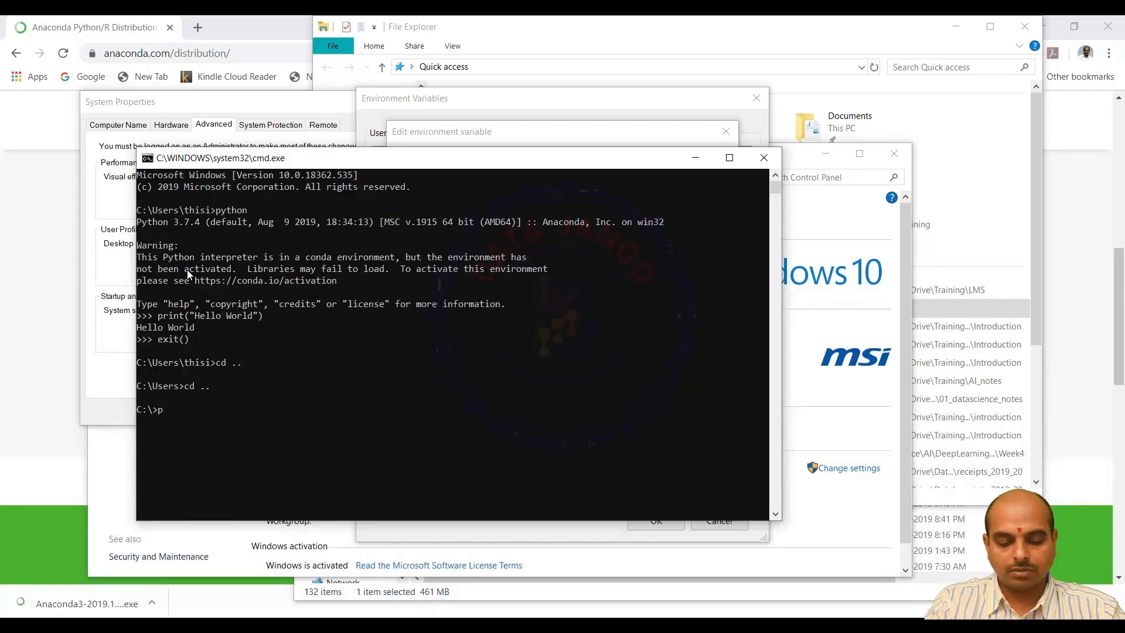
pyautogui.write('ython')
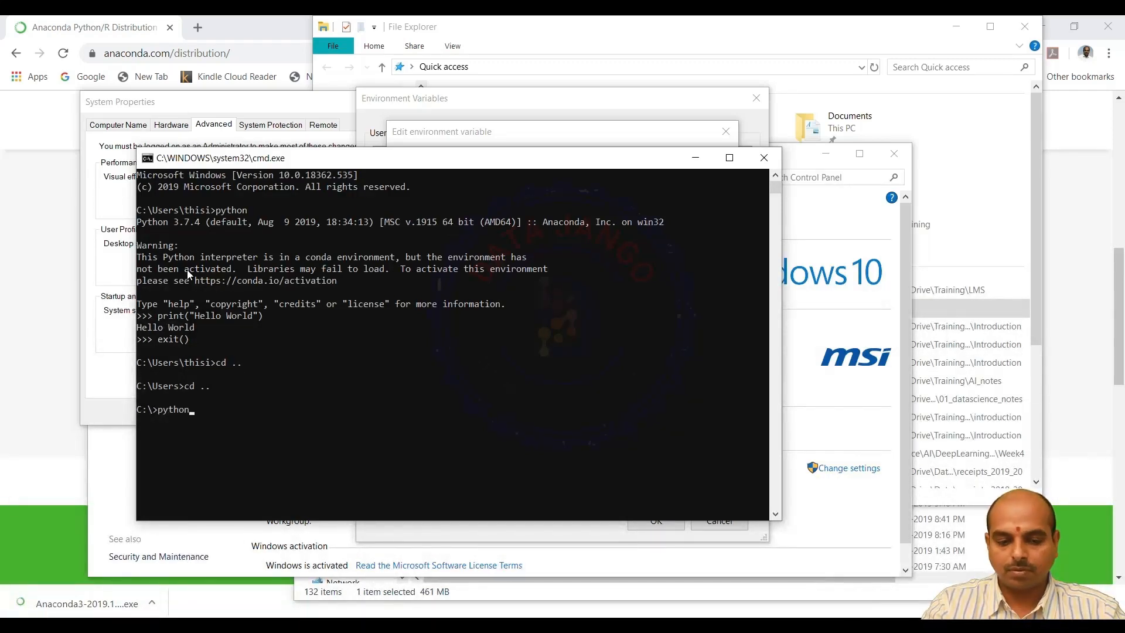
pyautogui.press('Return')
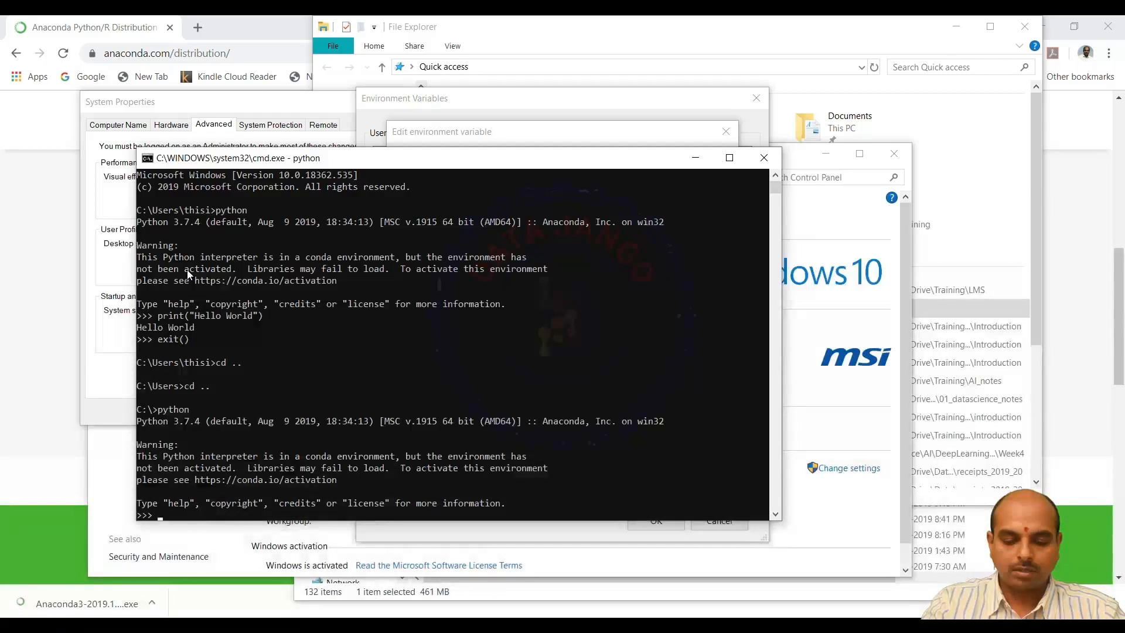
# Run print("Hello World") in the Python interpreter started from C:\
pyautogui.write('exit')
pyautogui.press('BackSpace')
pyautogui.press('BackSpace')
pyautogui.press('BackSpace')
pyautogui.press('BackSpace')
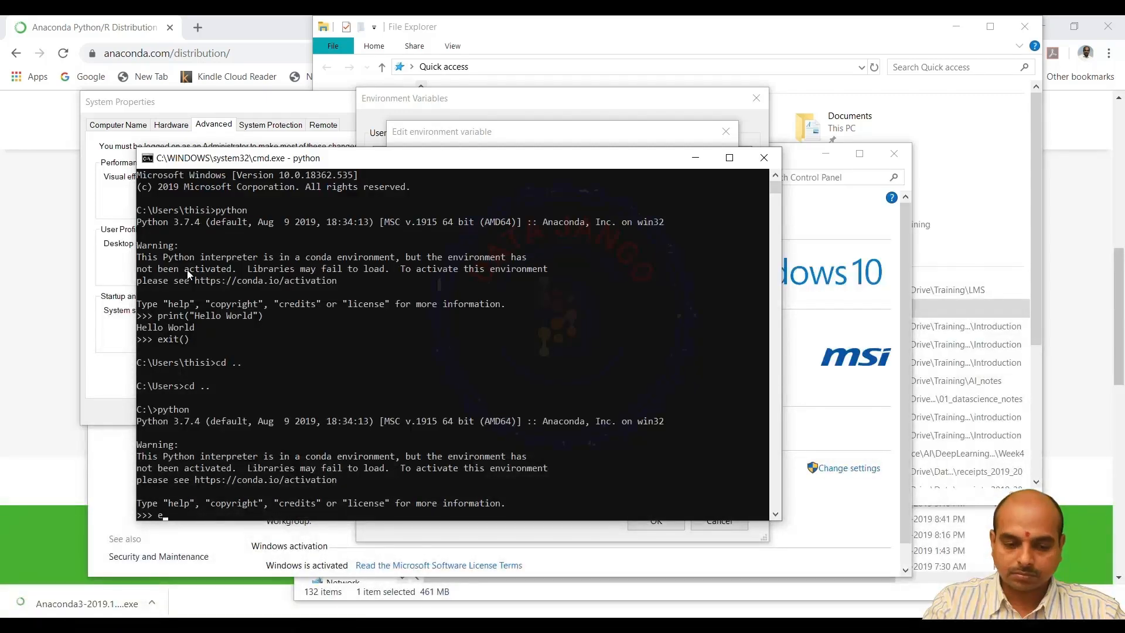
pyautogui.write('print(')
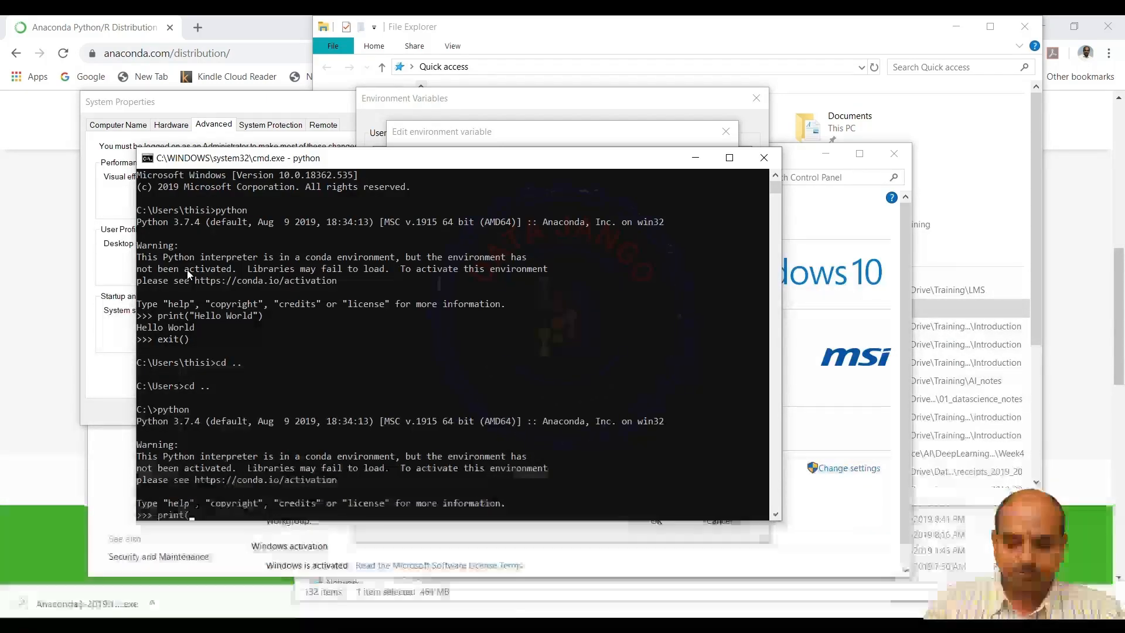
pyautogui.write('"Hello Work')
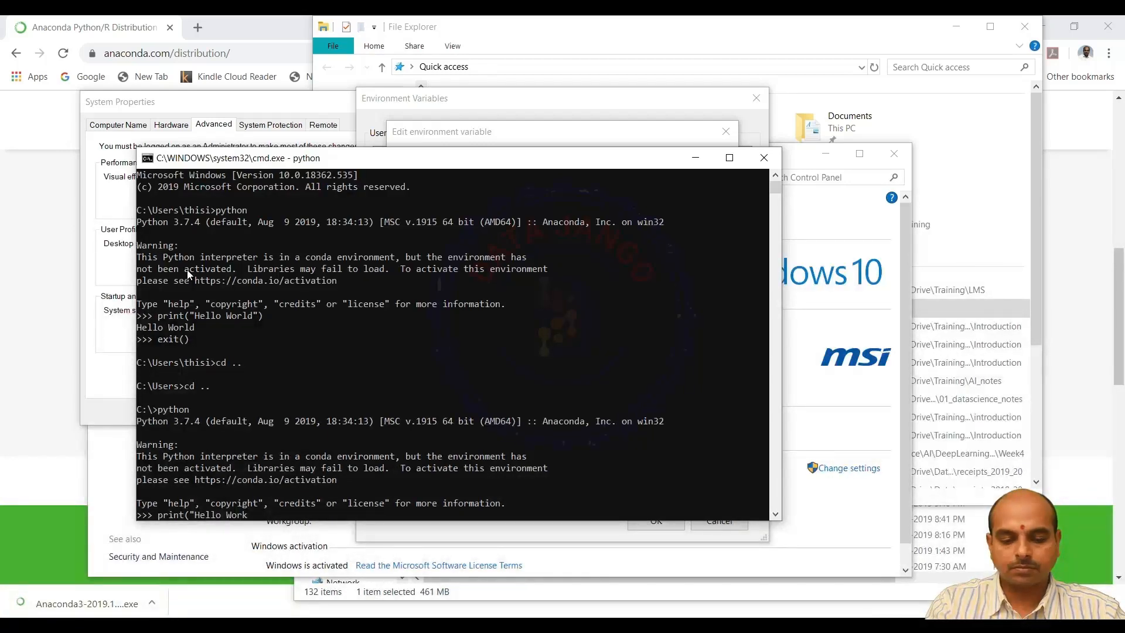
pyautogui.press('BackSpace')
pyautogui.write('ld")')
pyautogui.press('Return')
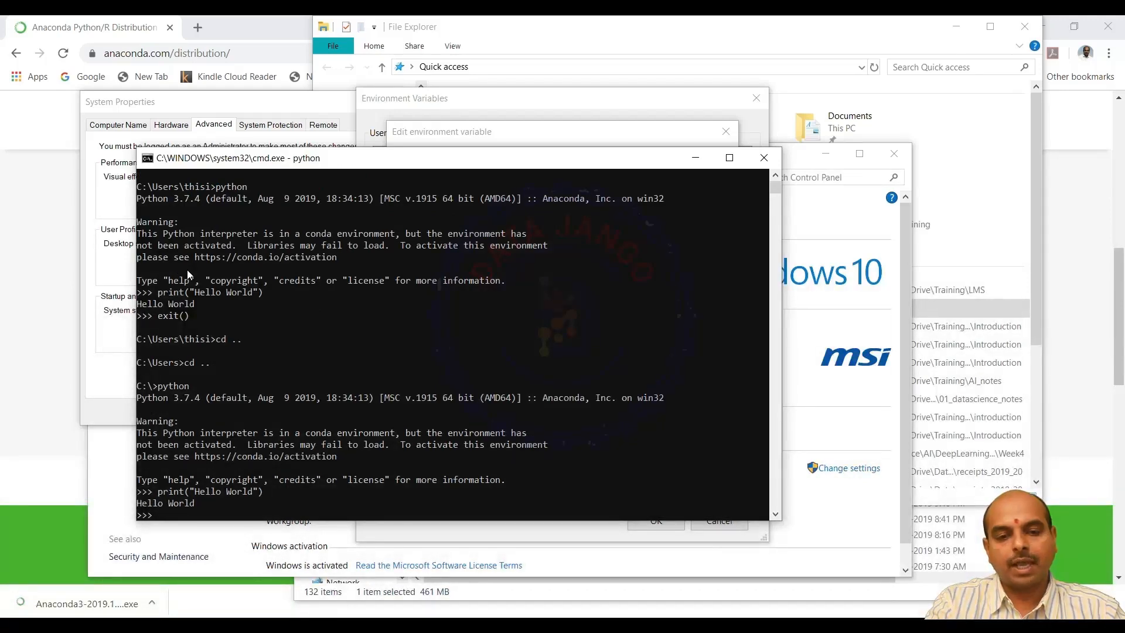
# Leave the Python interpreter with exit() and switch to the Anaconda3 2019.10 setup window
pyautogui.write('exit()')
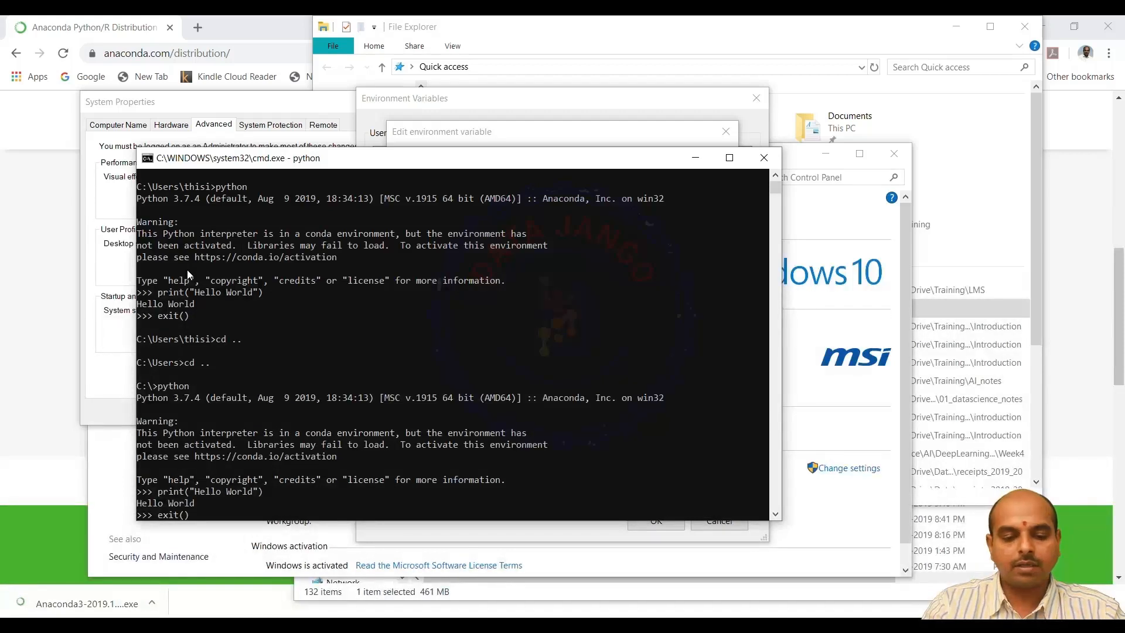
pyautogui.press('Return')
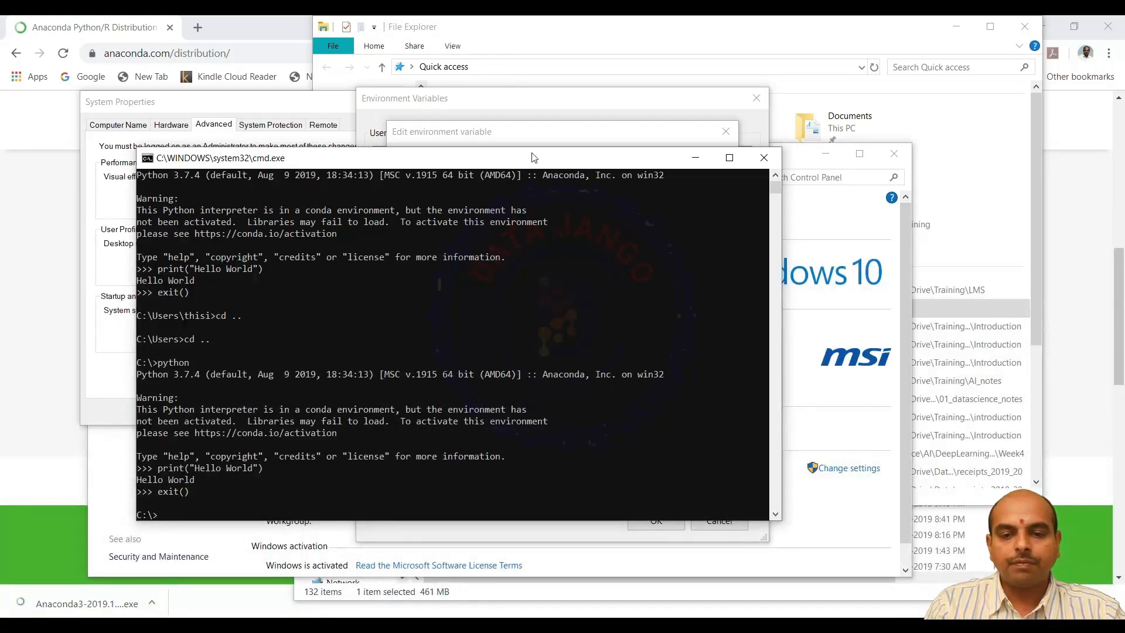
pyautogui.hotkey('alt', 'Tab')
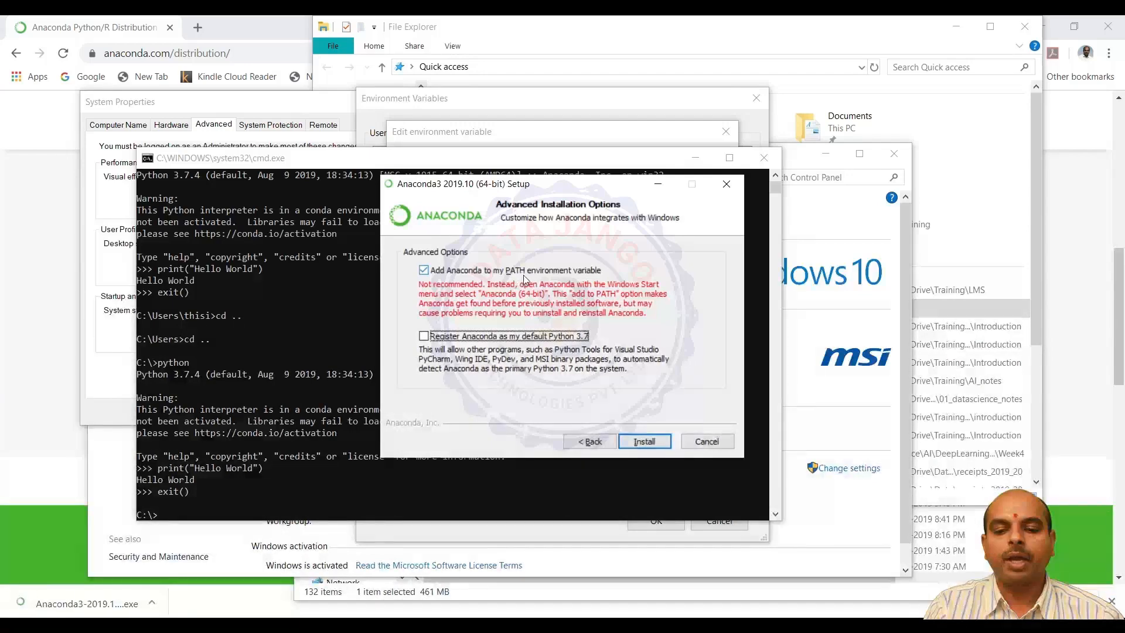
# Cancel the open Path variable editor and close the Environment Variables and System Properties dialogs without saving changes
pyautogui.click(583, 271)
pyautogui.click(482, 133)
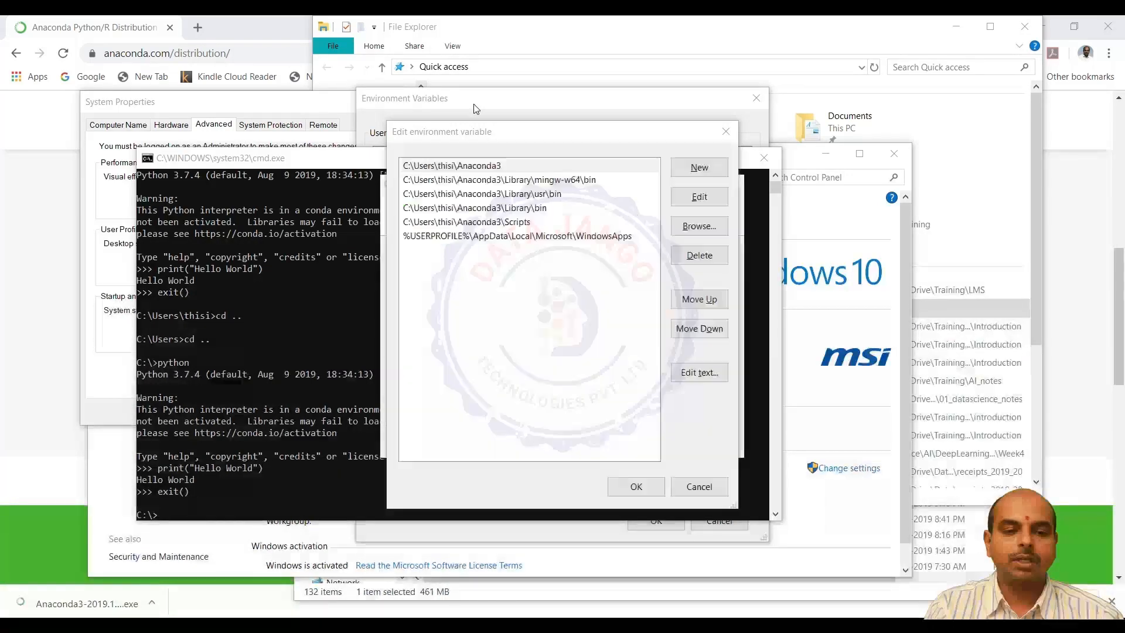
pyautogui.click(700, 489)
pyautogui.click(718, 521)
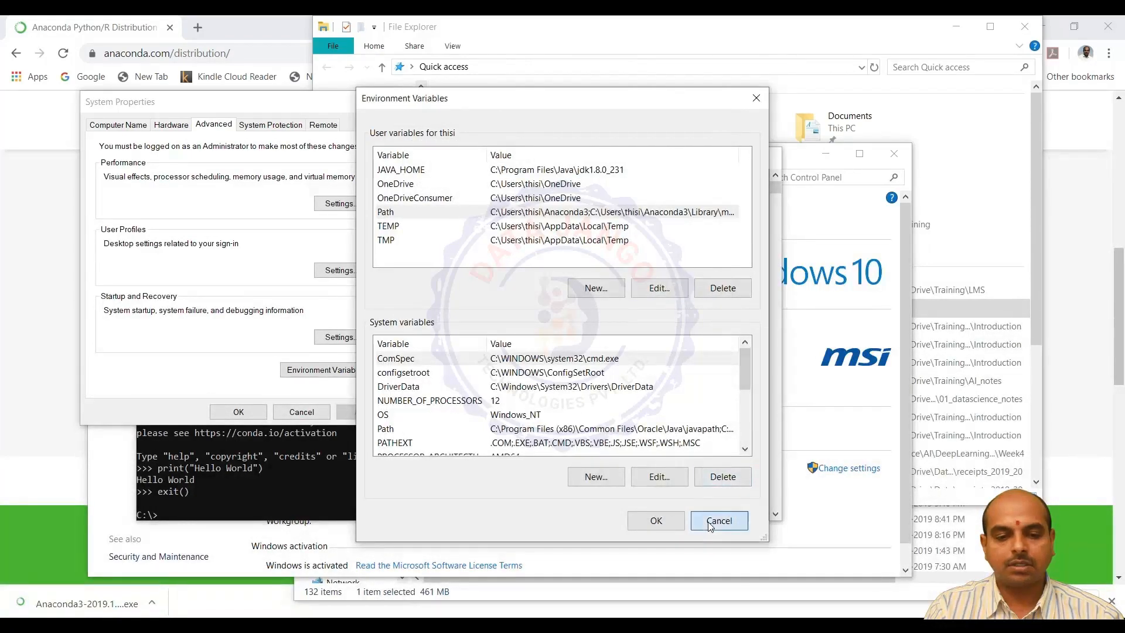
pyautogui.click(386, 103)
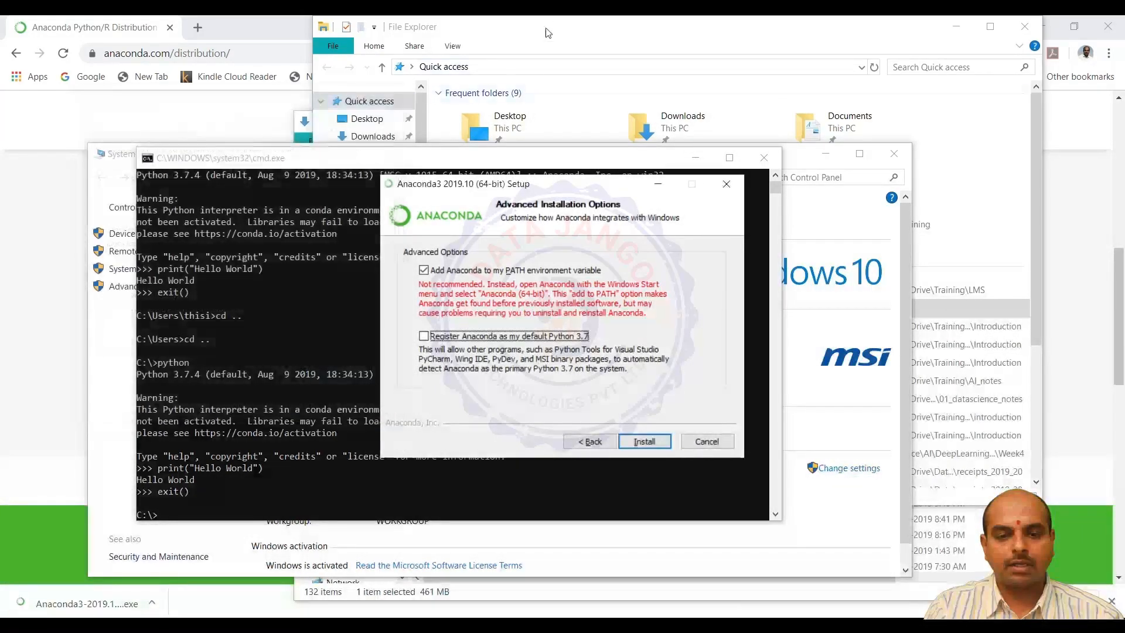
# From the properties of This PC, go through the advanced system settings to view the entries of the user Path environment variable
pyautogui.click(366, 101)
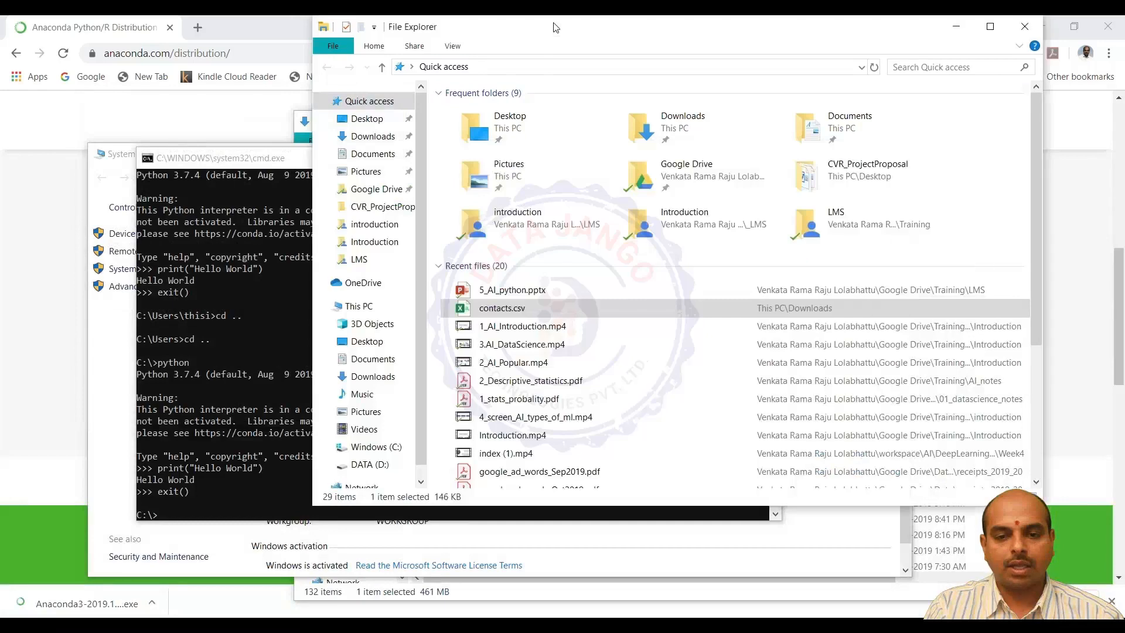
pyautogui.rightClick(369, 305)
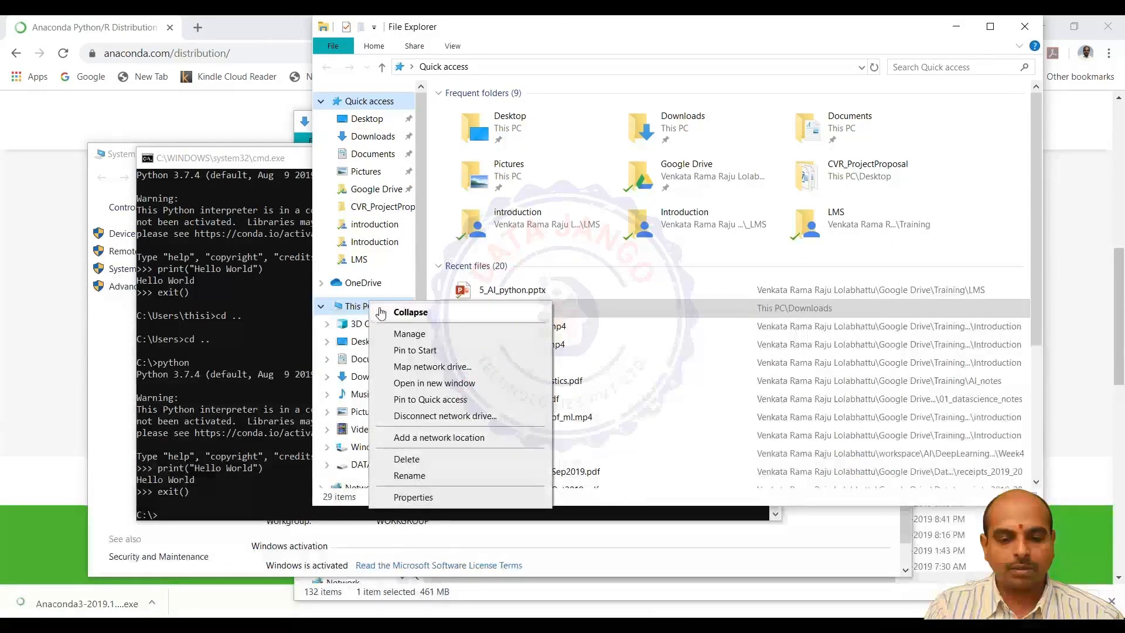
pyautogui.click(437, 498)
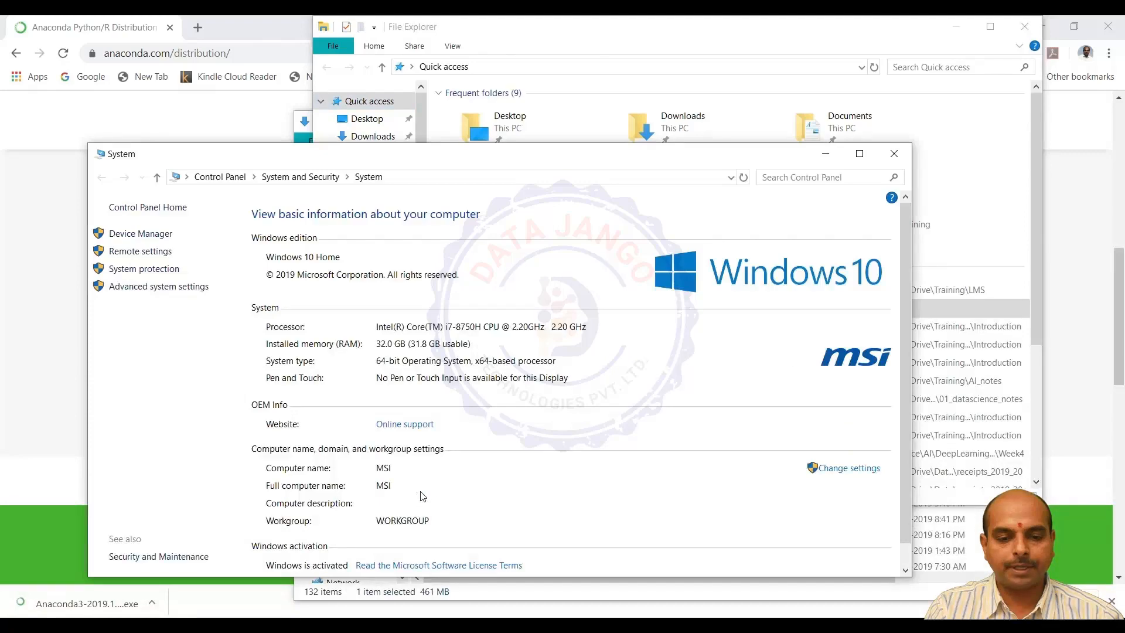
pyautogui.click(168, 287)
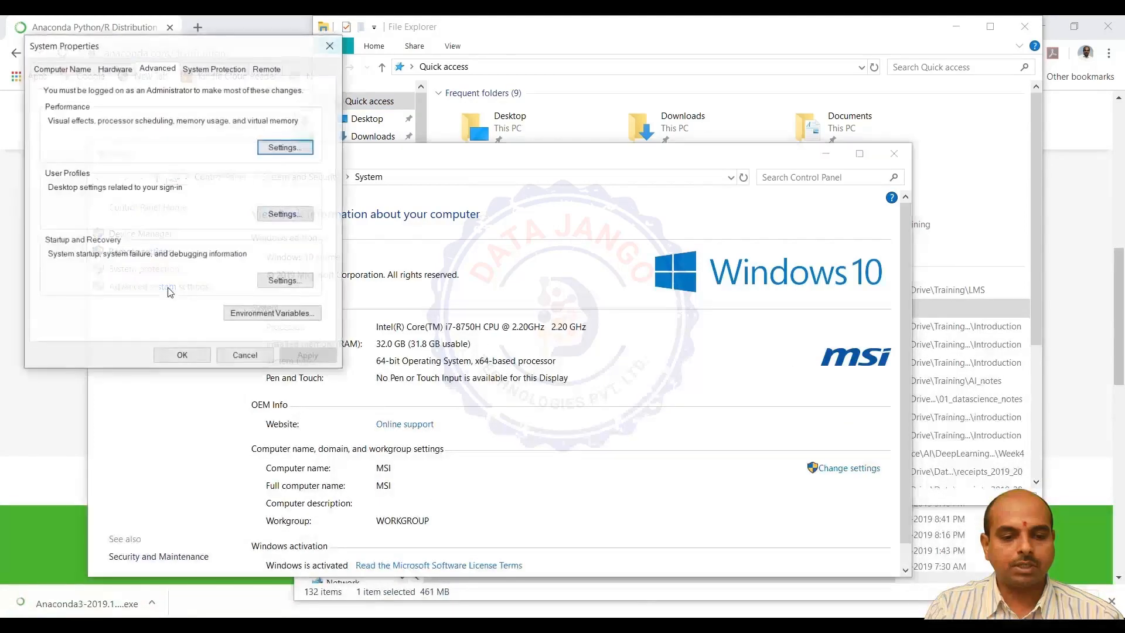
pyautogui.click(235, 316)
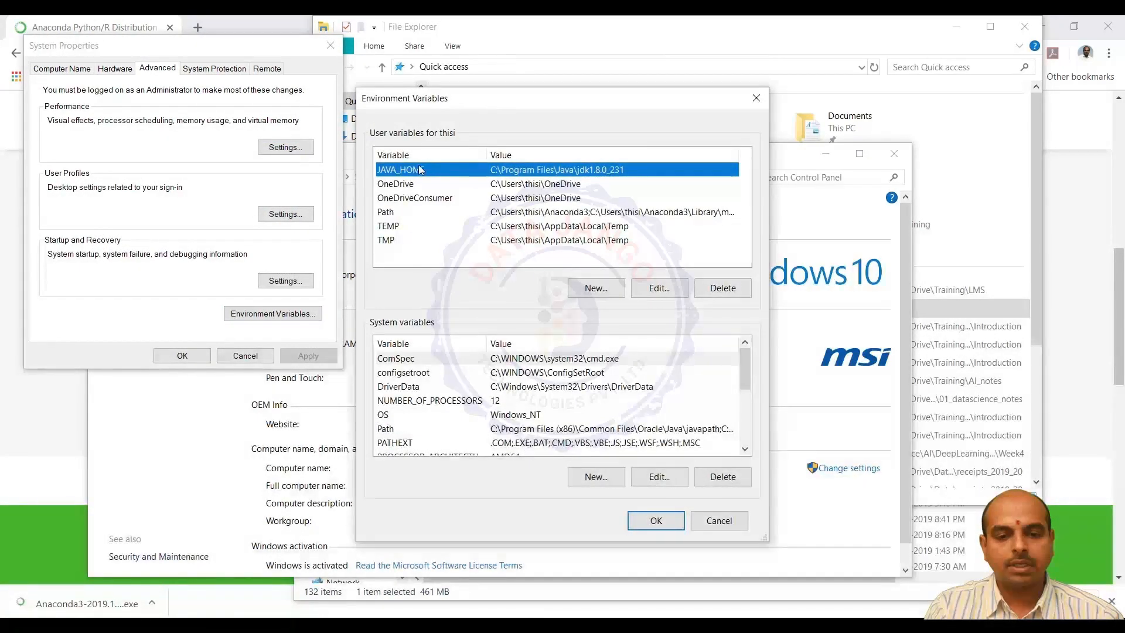
pyautogui.click(429, 213)
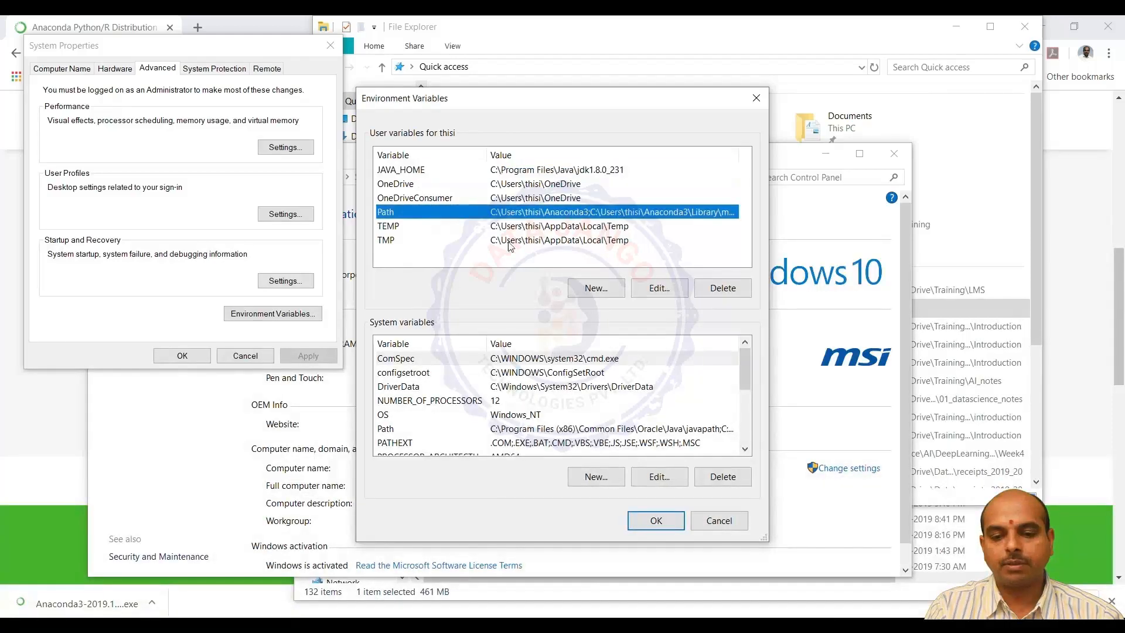
pyautogui.click(659, 287)
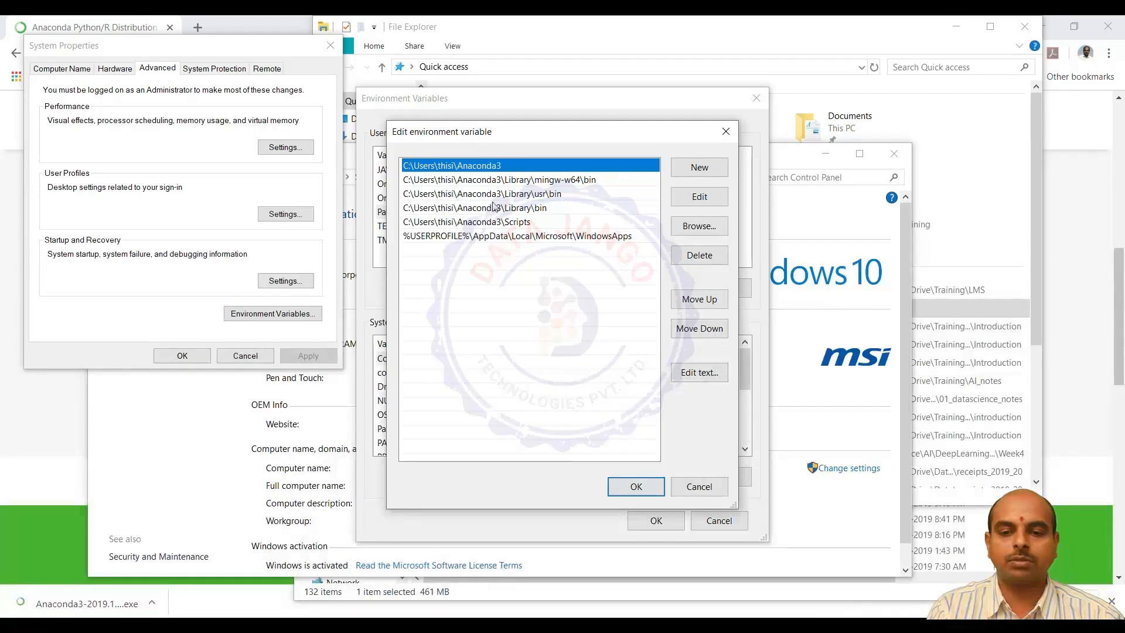
# Cancel the environment variable dialogs, close the System and System Properties windows, and return to the Anaconda3 setup window
pyautogui.click(694, 481)
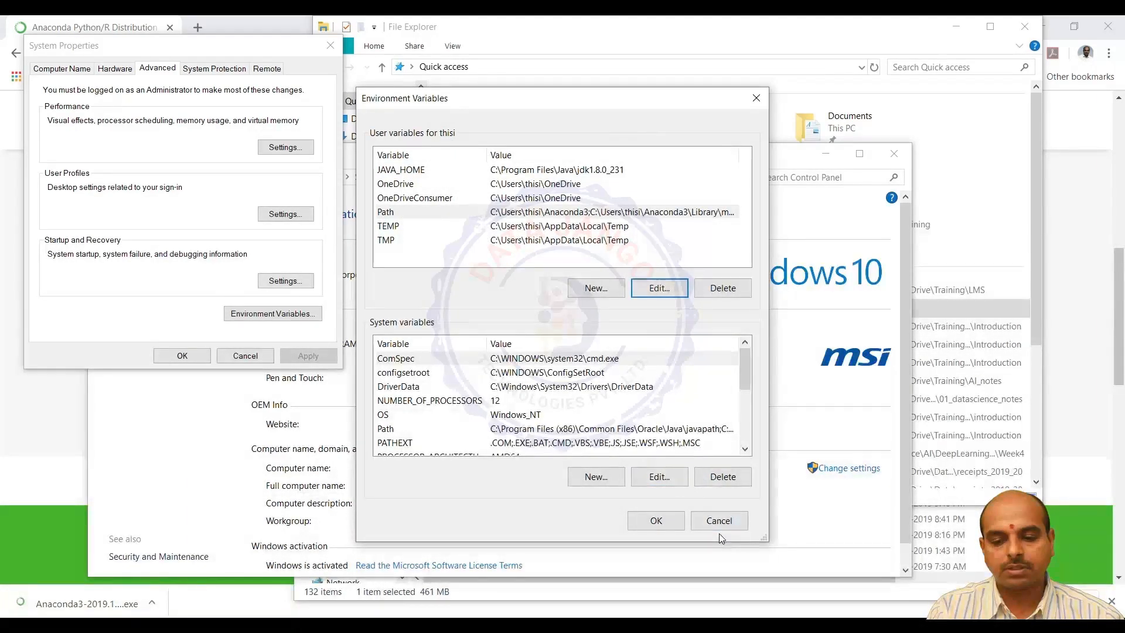
pyautogui.click(720, 520)
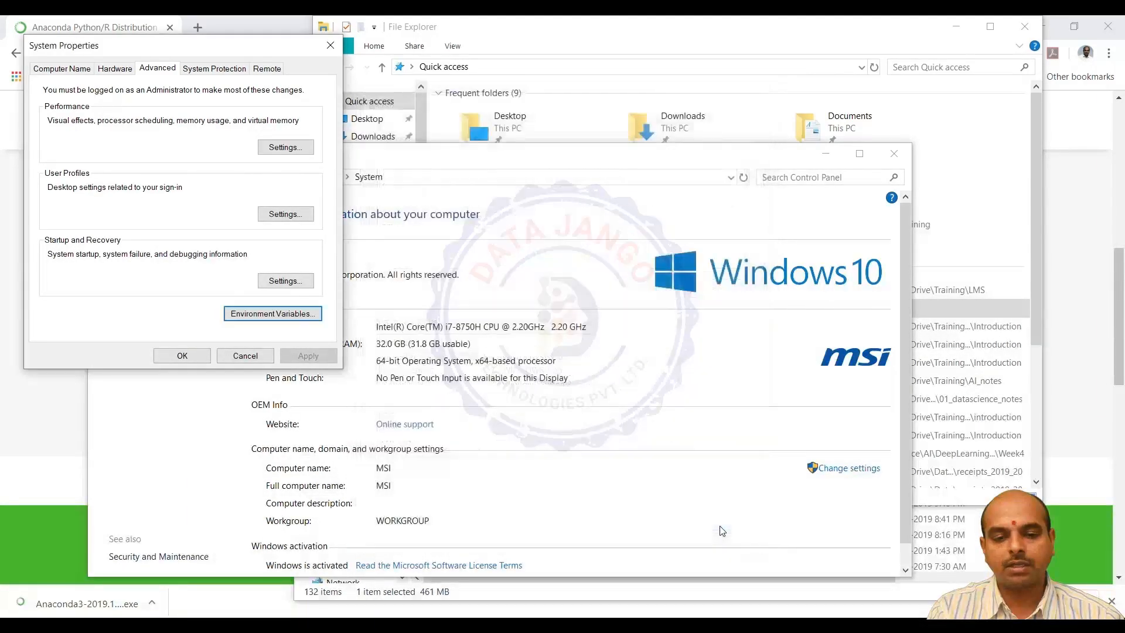
pyautogui.click(894, 156)
pyautogui.click(330, 45)
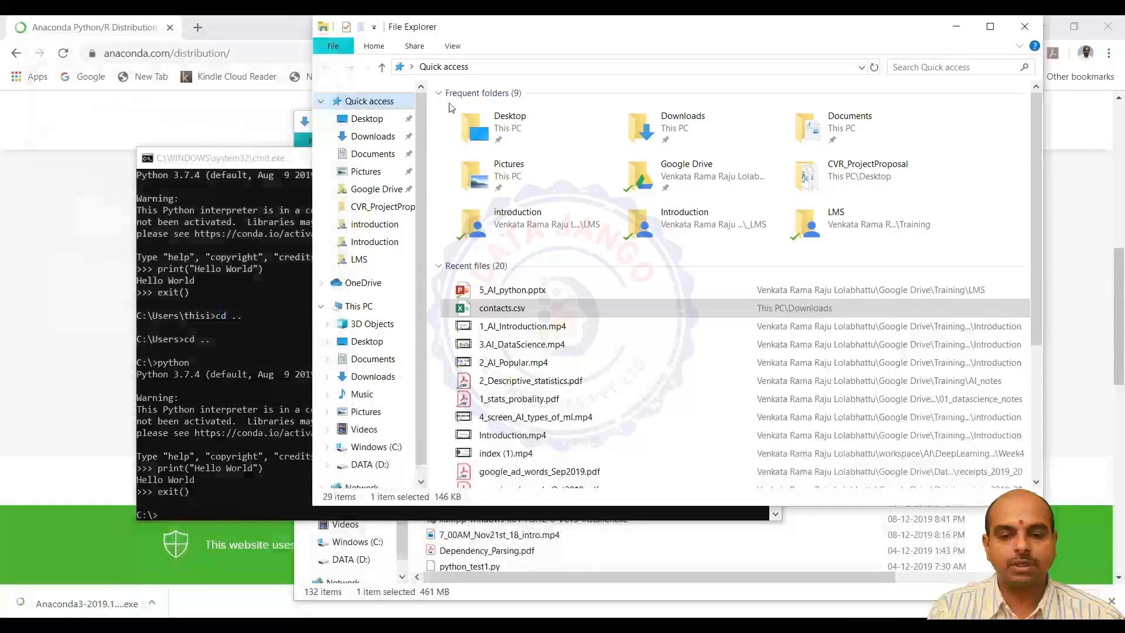
pyautogui.hotkey('alt', 'Tab')
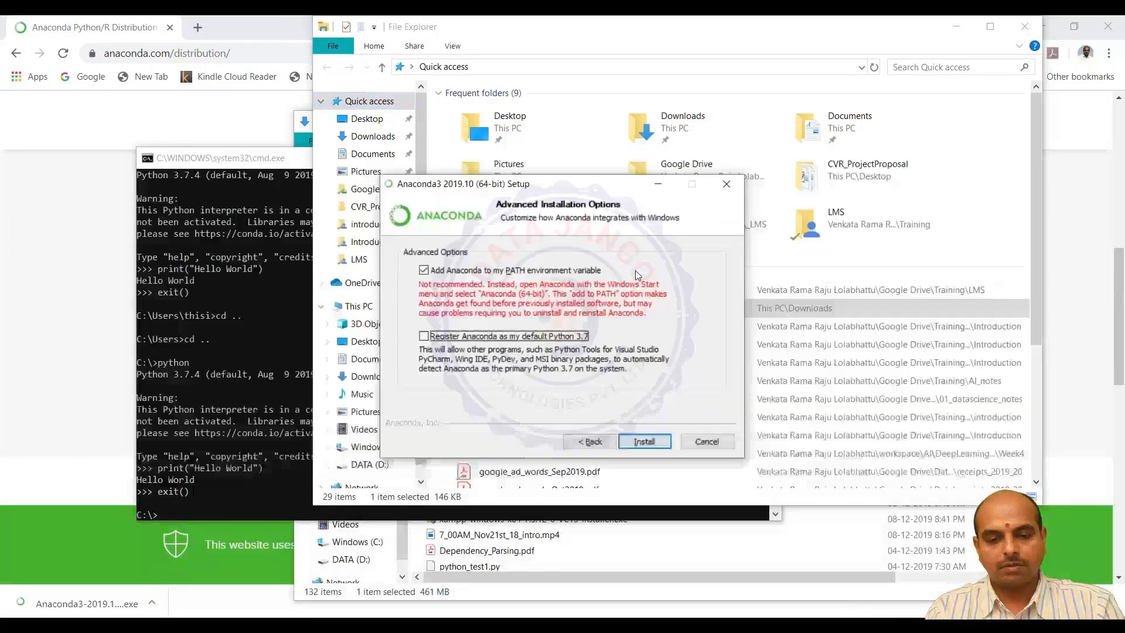